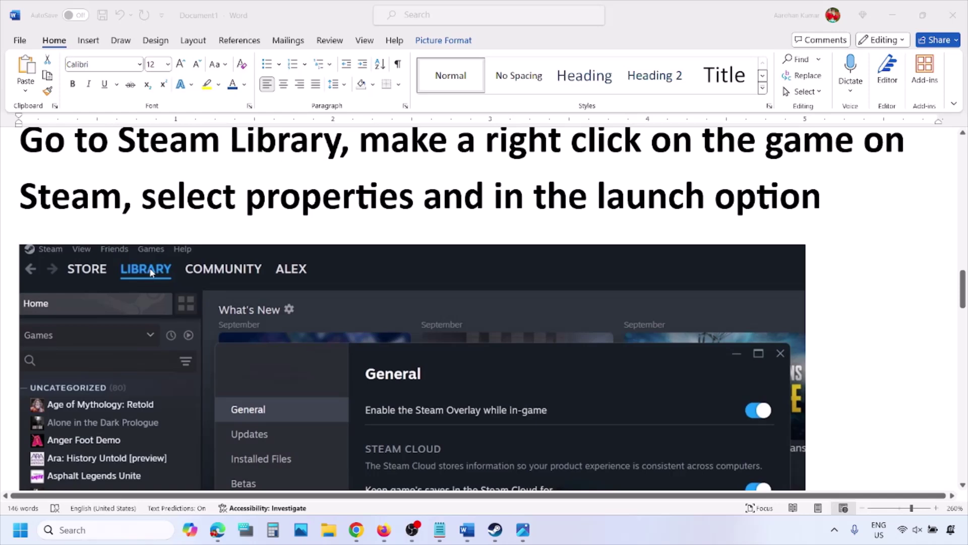
# - Highlight the Word instructions about the game's right-click menu and properties, and view the screenshot of the -dx11 launch option
pyautogui.hotkey('alt', 'Tab')
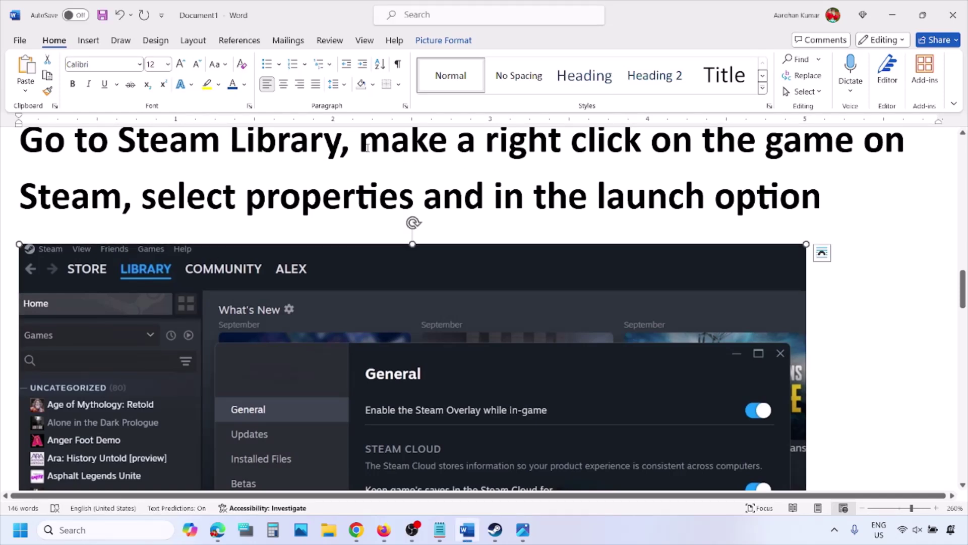
pyautogui.moveTo(364, 146); pyautogui.dragTo(863, 146)
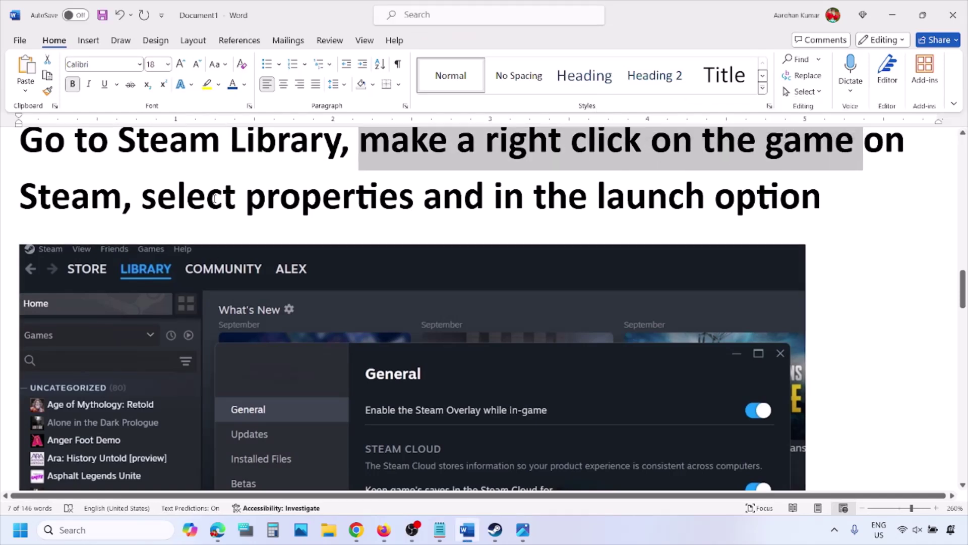
pyautogui.moveTo(144, 198); pyautogui.dragTo(419, 199)
pyautogui.scroll(-5, 415, 201)
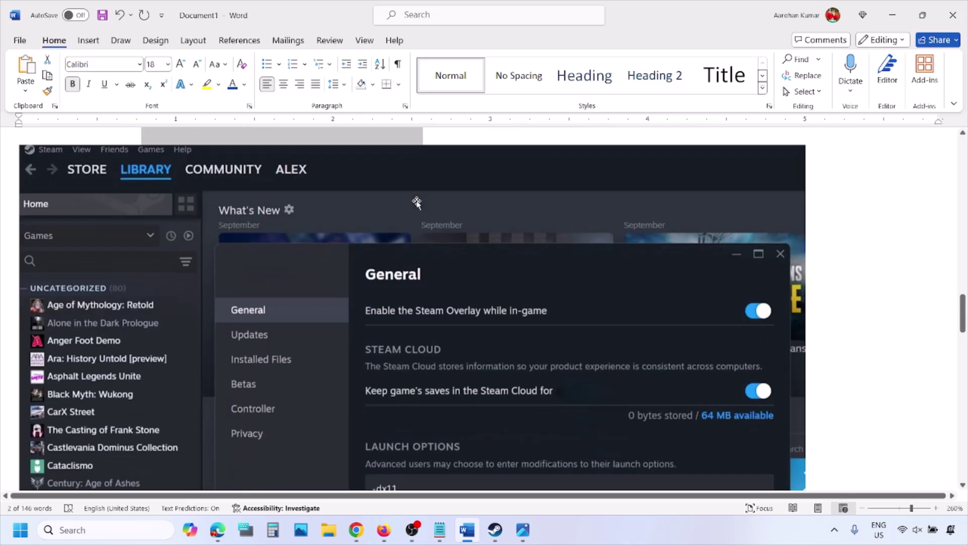
pyautogui.scroll(1, 416, 201)
pyautogui.rightClick(416, 202)
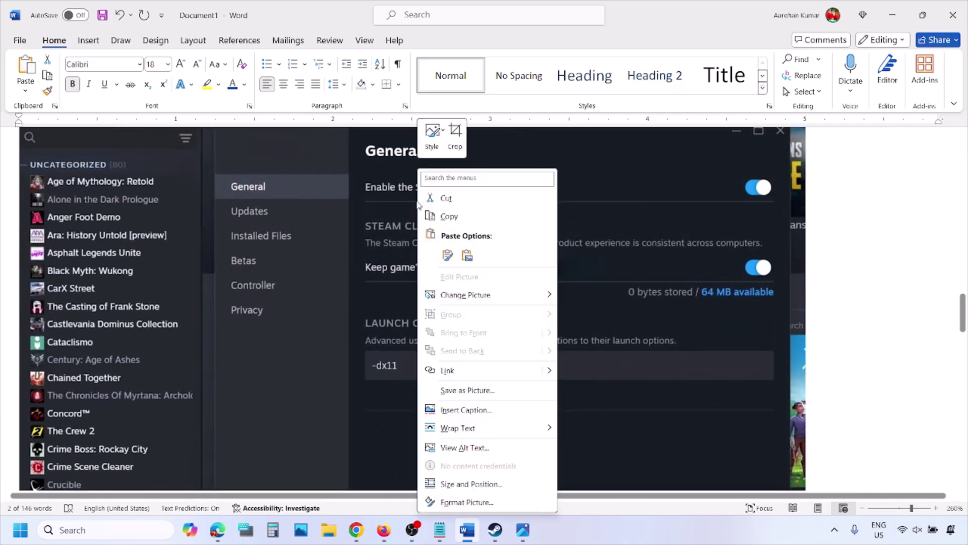
pyautogui.click(380, 363)
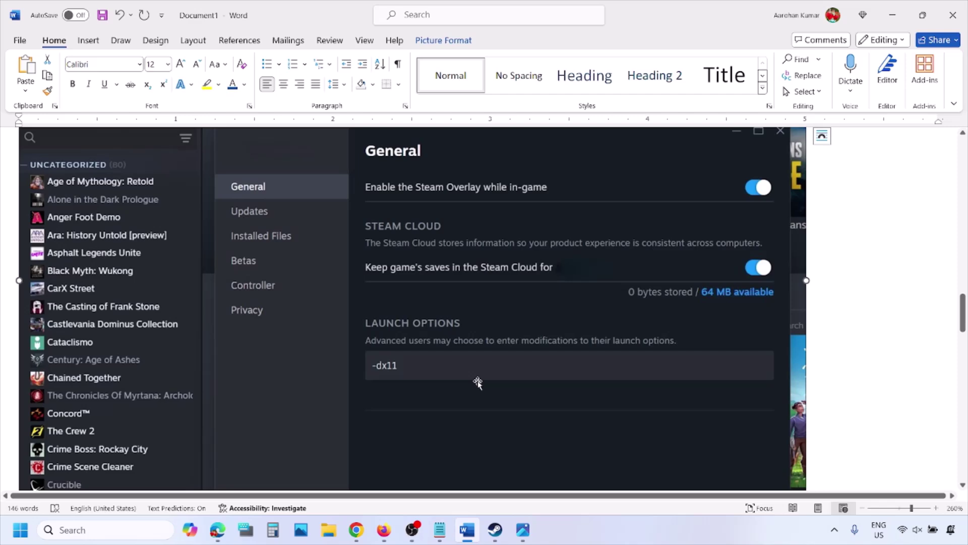
# - Review the document's remaining launch option screenshots for -d3d11 and -dx12
pyautogui.scroll(-9, 478, 381)
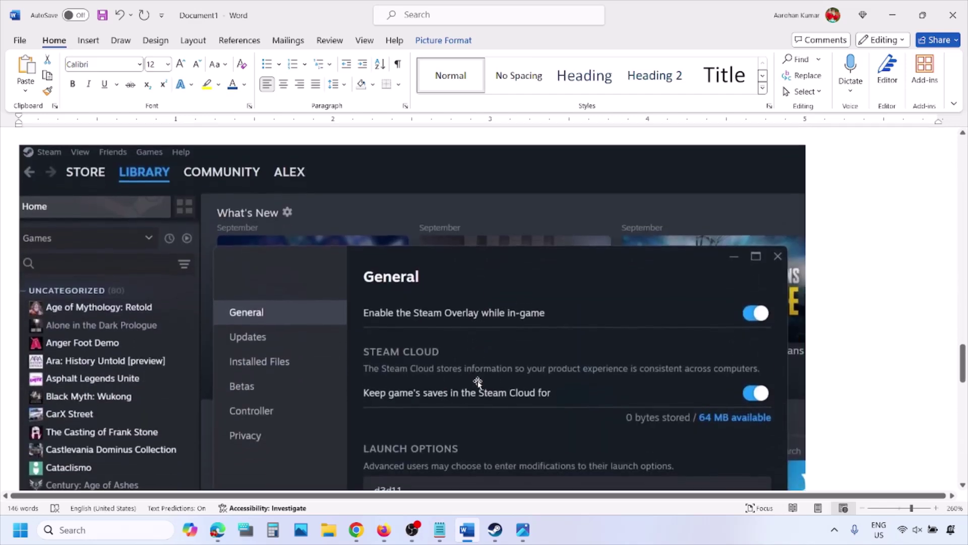
pyautogui.scroll(-8, 478, 381)
pyautogui.scroll(1, 404, 303)
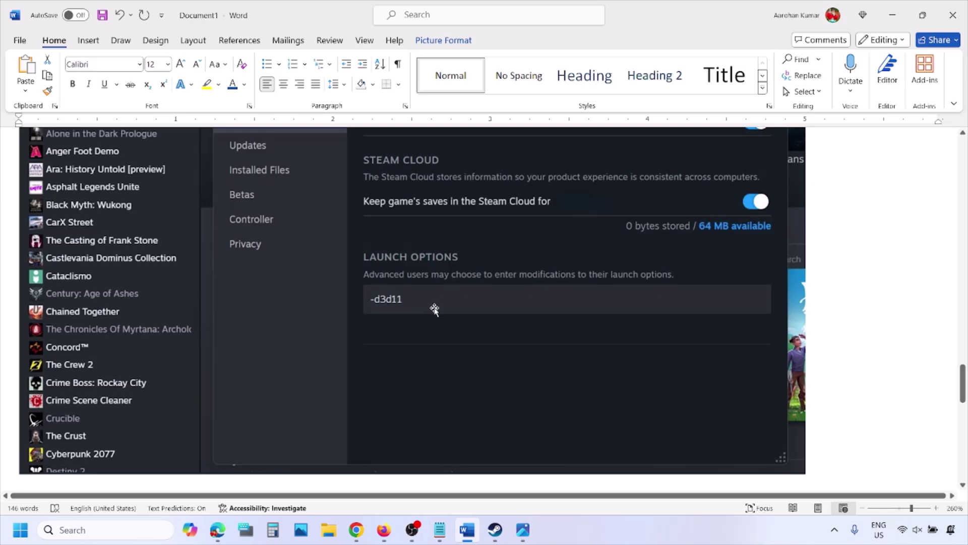
pyautogui.scroll(-8, 434, 307)
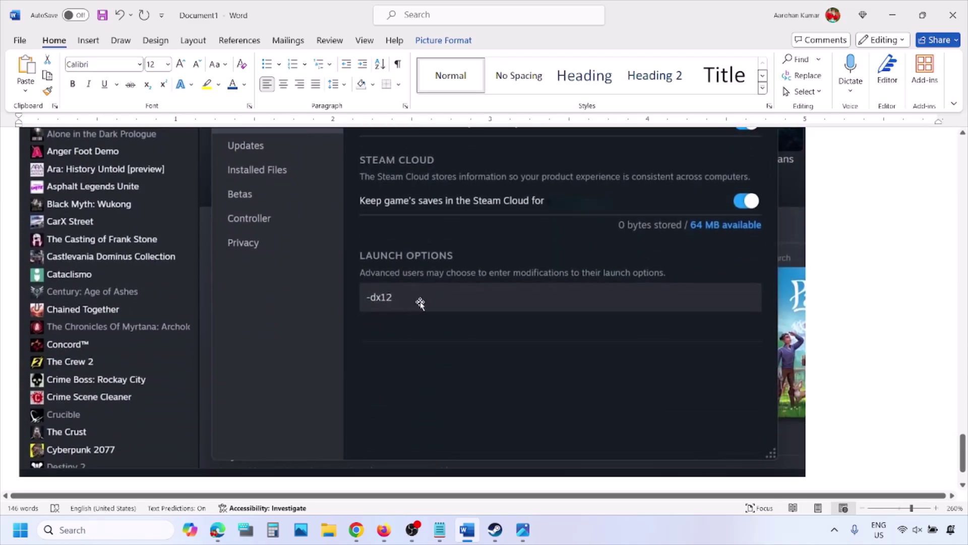
# - Switch to the Steam library and open the Windows power options to show the Restart choice
pyautogui.hotkey('alt', 'Tab')
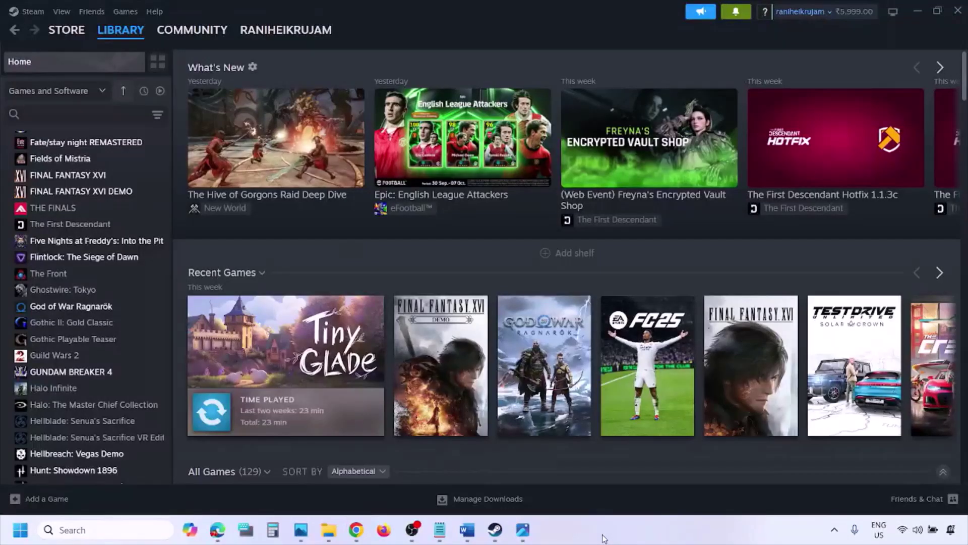
pyautogui.click(20, 529)
pyautogui.click(367, 485)
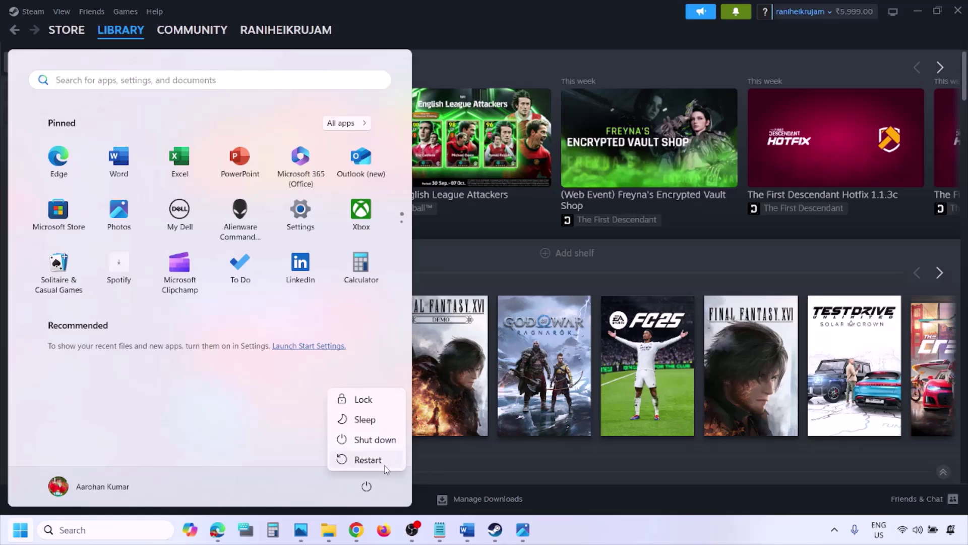
# - Switch to the Word troubleshooting document and highlight the Step 2 text about running the game as an administrator
pyautogui.click(469, 533)
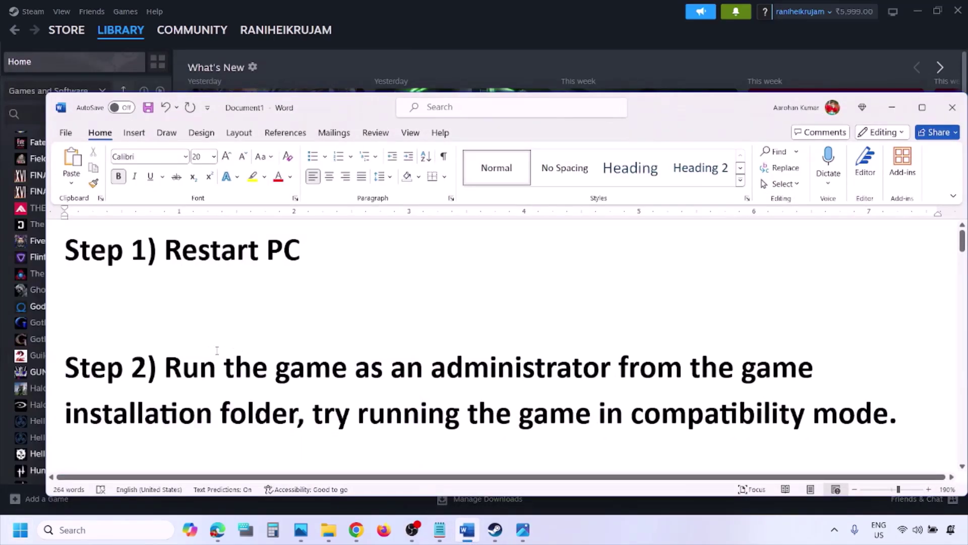
pyautogui.moveTo(168, 366); pyautogui.dragTo(274, 398)
pyautogui.click(612, 532)
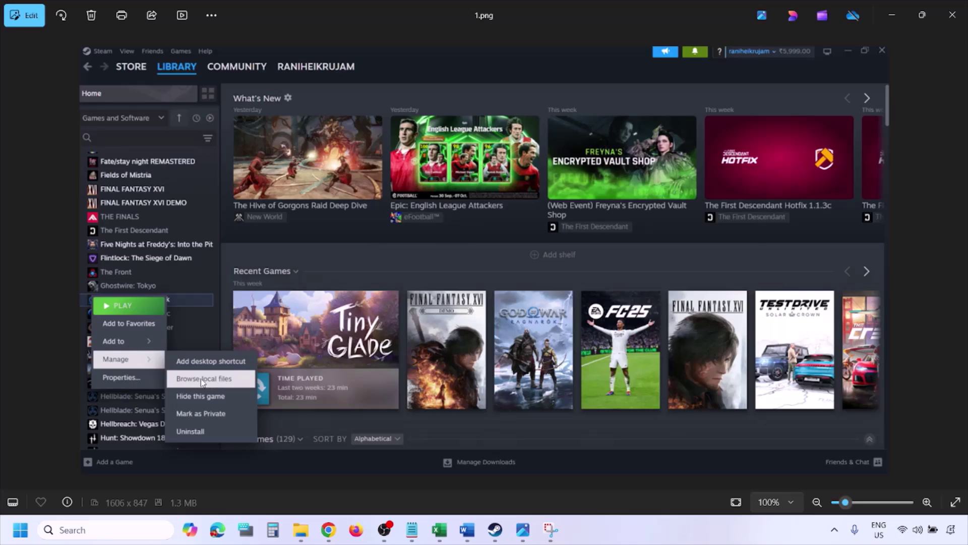
# - In Photos, examine 1.png for the game's Browse local files command and 2.png for the executable's Properties command
pyautogui.scroll(2, 229, 377)
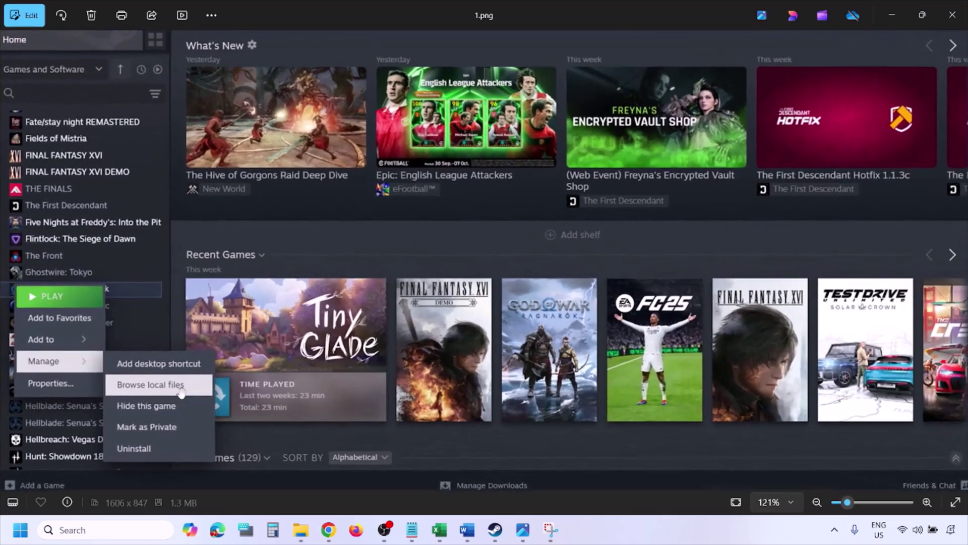
pyautogui.scroll(-2, 194, 391)
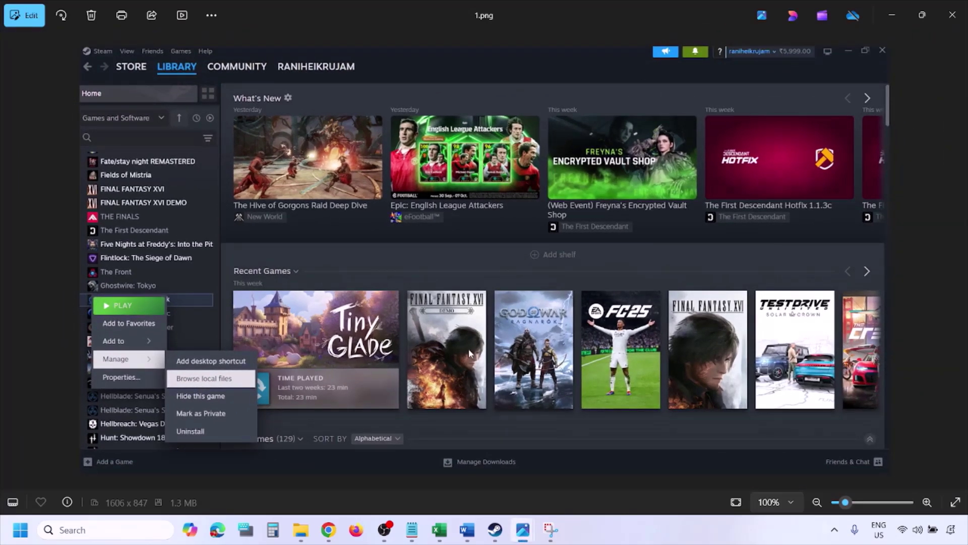
pyautogui.press('Right')
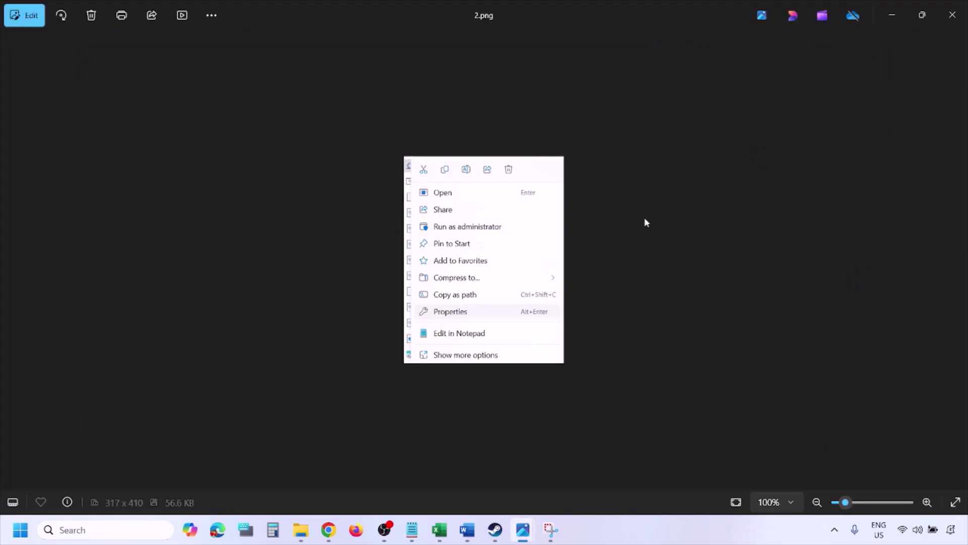
pyautogui.scroll(5, 478, 304)
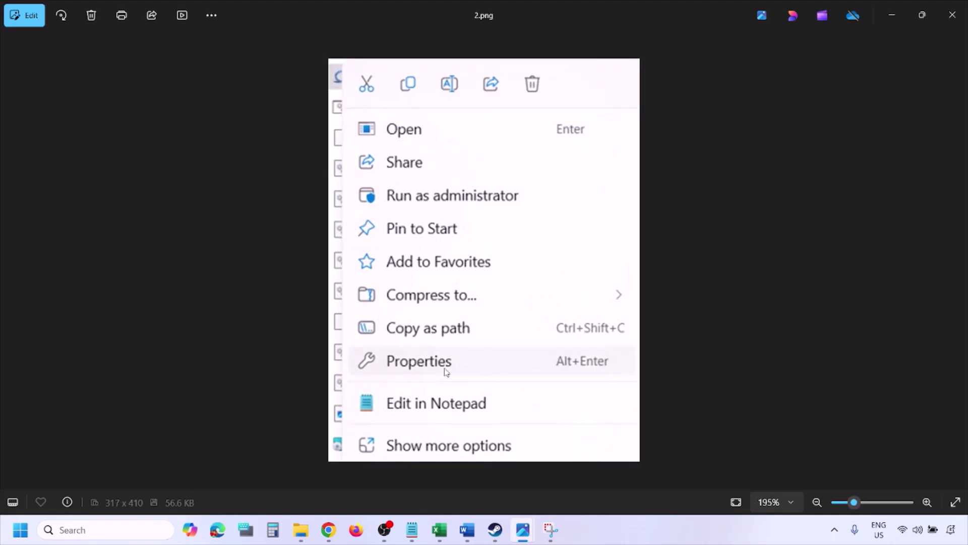
pyautogui.scroll(-5, 446, 372)
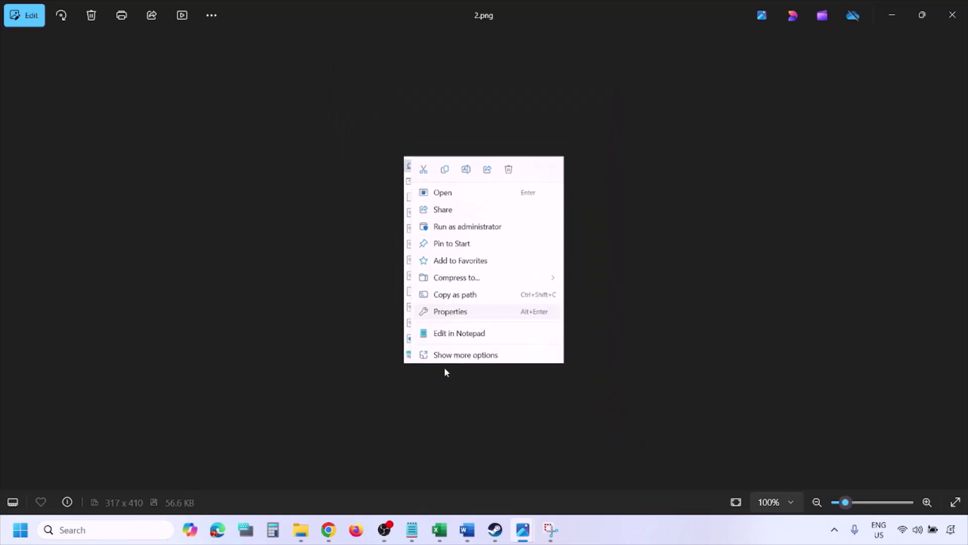
# - Show 3.png and examine the executable's Compatibility settings for running the program as an administrator
pyautogui.press('Right')
pyautogui.scroll(2, 288, 286)
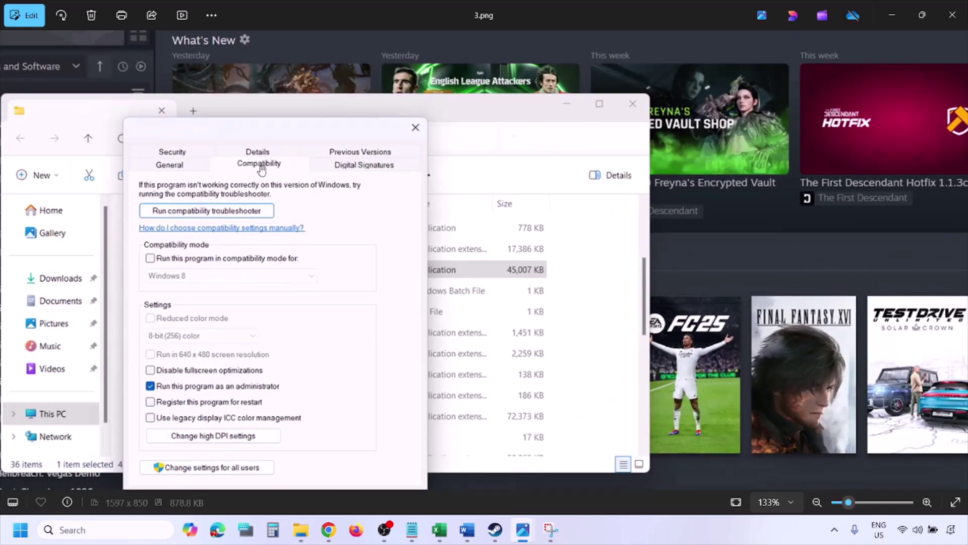
pyautogui.moveTo(215, 378); pyautogui.dragTo(215, 332)
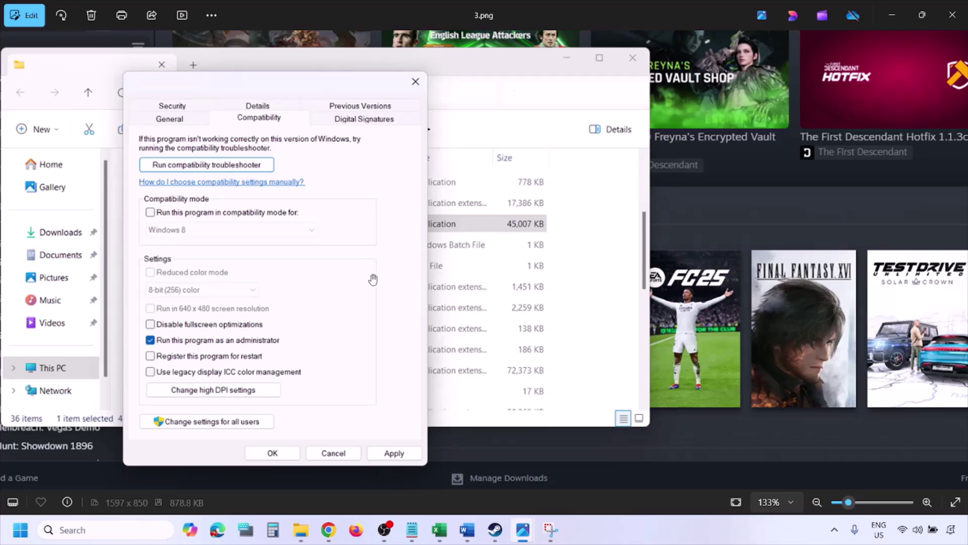
pyautogui.scroll(-3, 373, 279)
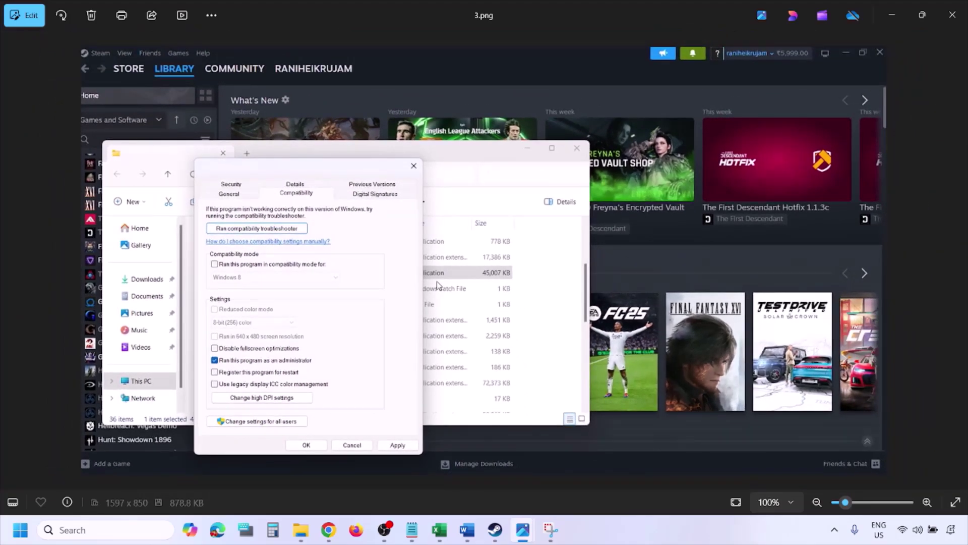
# - Show 4.png and examine the Windows 8 compatibility mode settings through to the dialog's confirmation buttons
pyautogui.press('Right')
pyautogui.scroll(3, 437, 285)
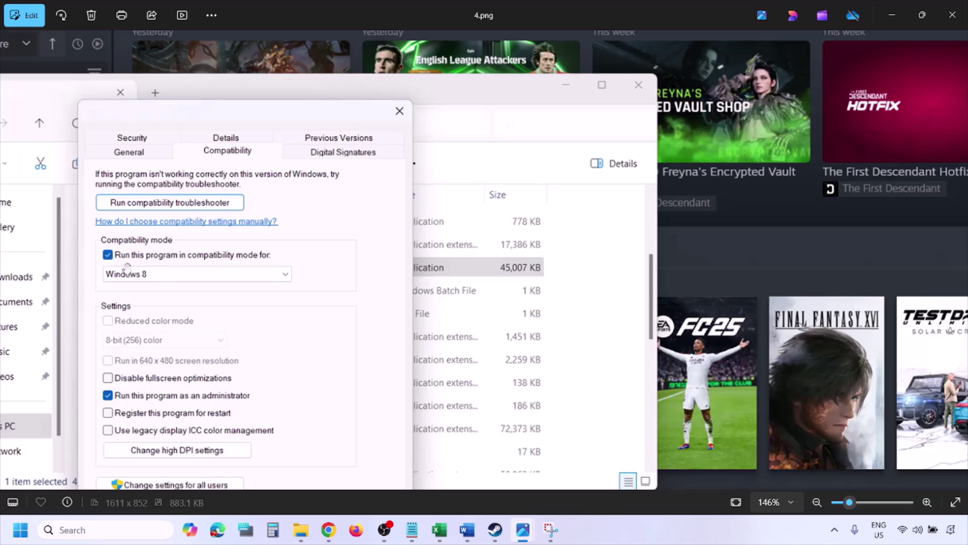
pyautogui.moveTo(126, 268); pyautogui.dragTo(133, 233)
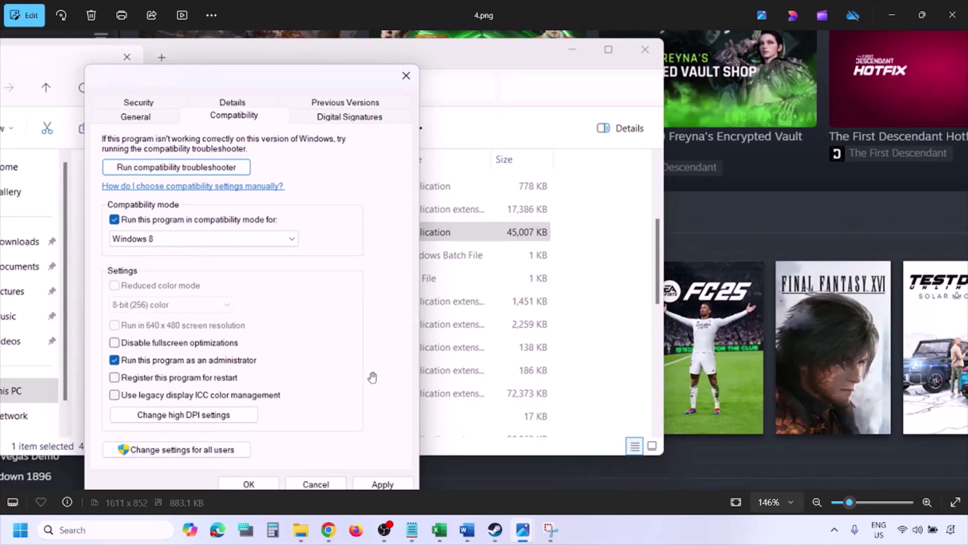
pyautogui.moveTo(372, 377); pyautogui.dragTo(378, 344)
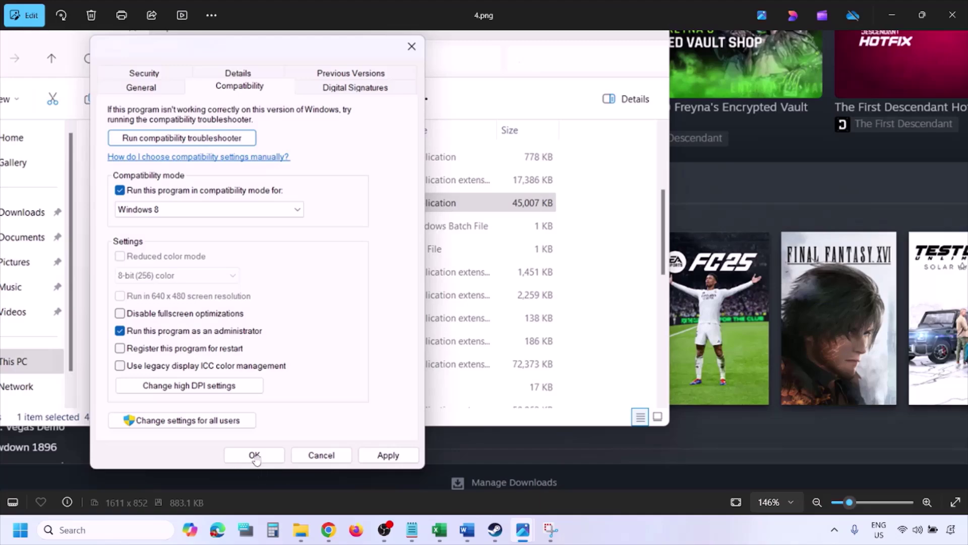
# - Show 5.png and inspect the list of Windows versions available for compatibility mode
pyautogui.press('Right')
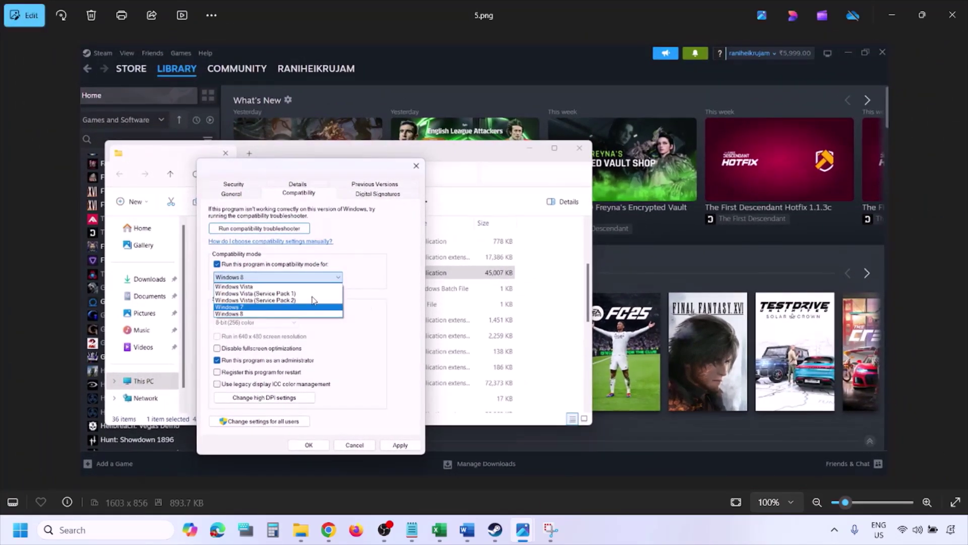
pyautogui.scroll(4, 313, 301)
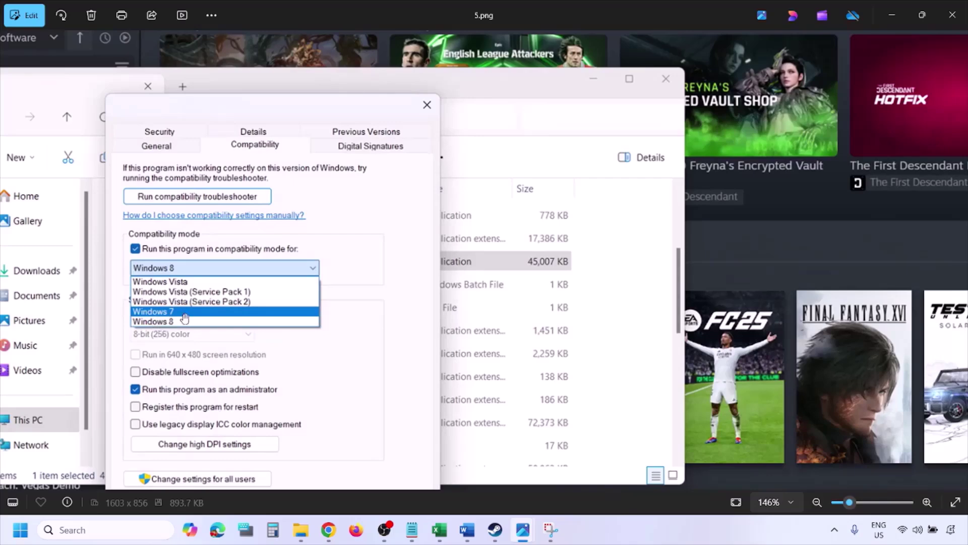
pyautogui.scroll(-4, 309, 370)
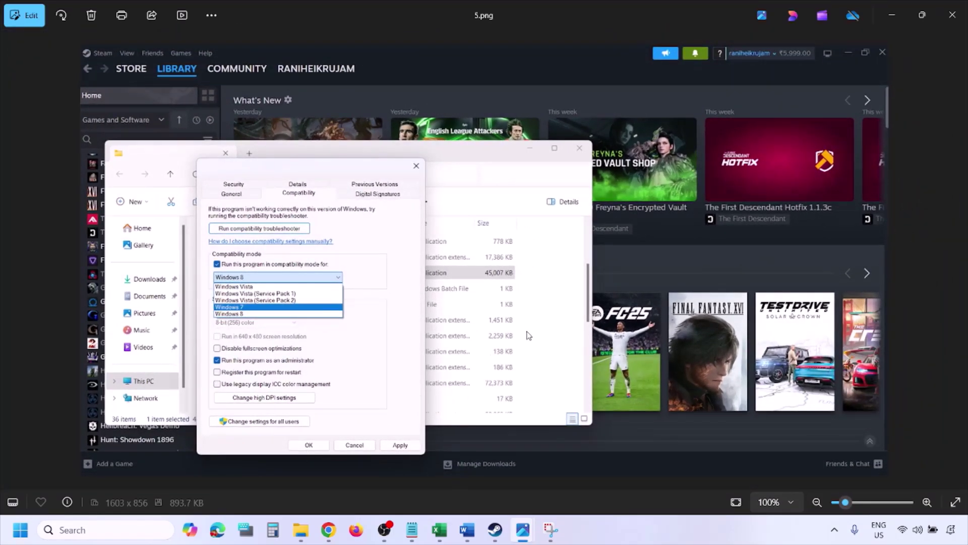
# - Show 6.png and examine the Windows 7 compatibility mode, fullscreen optimization and administrator settings up close
pyautogui.press('Right')
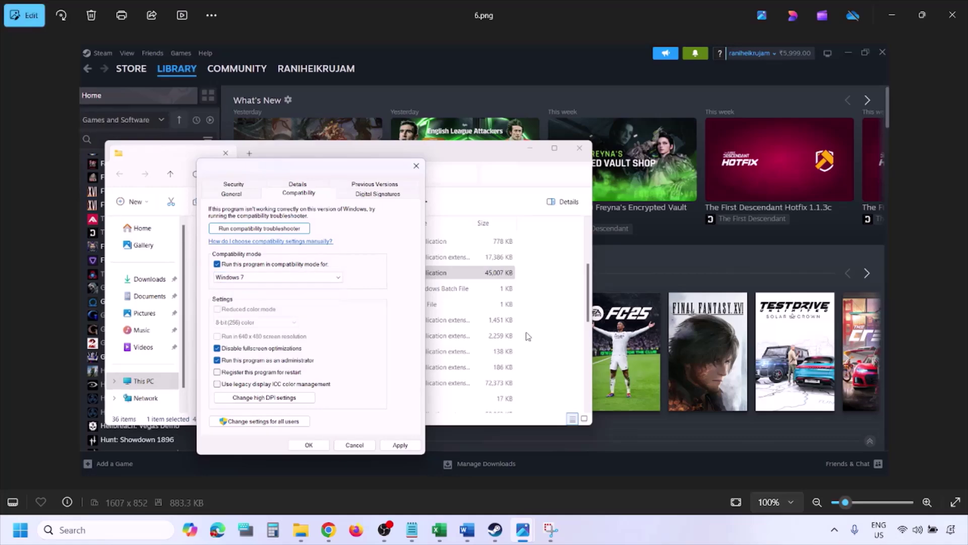
pyautogui.scroll(4, 316, 299)
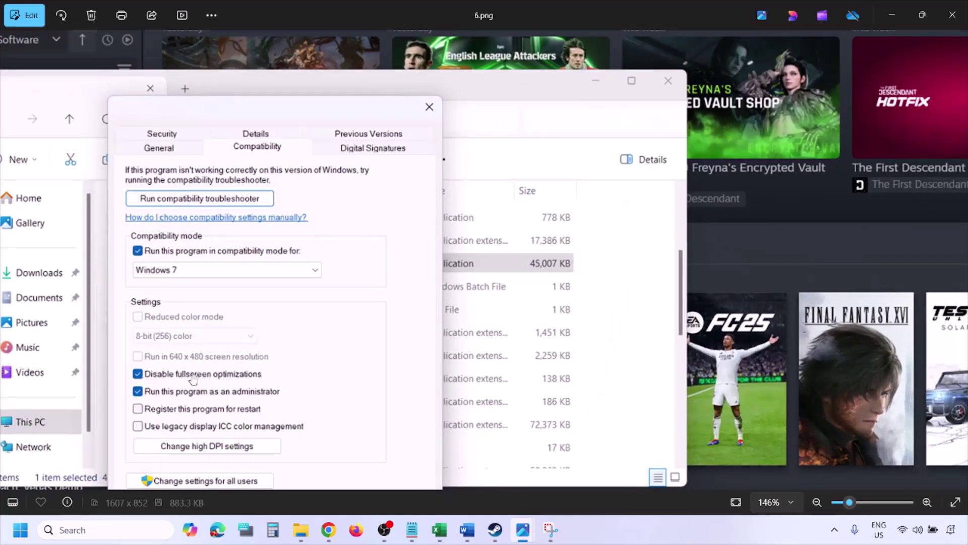
pyautogui.moveTo(275, 361); pyautogui.dragTo(318, 259)
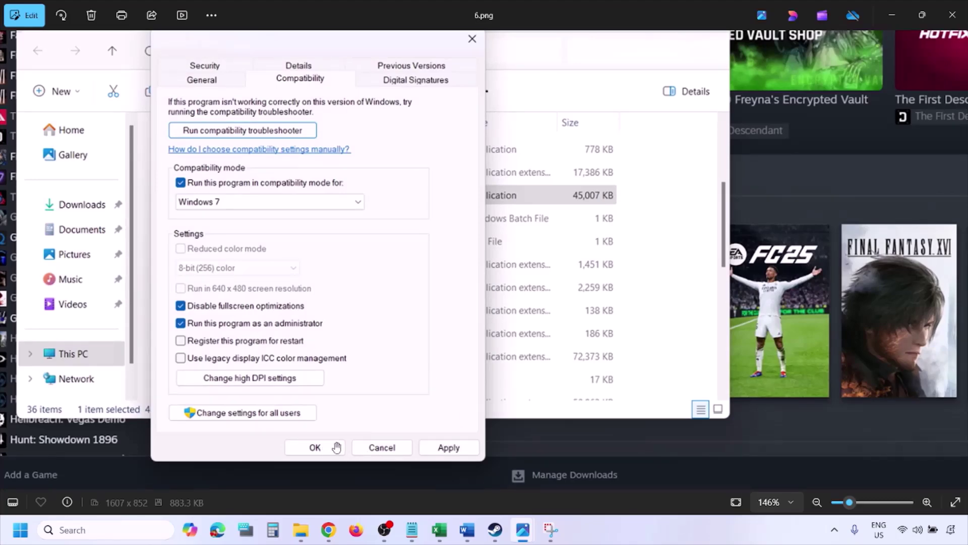
pyautogui.scroll(-3, 336, 447)
pyautogui.scroll(3, 267, 345)
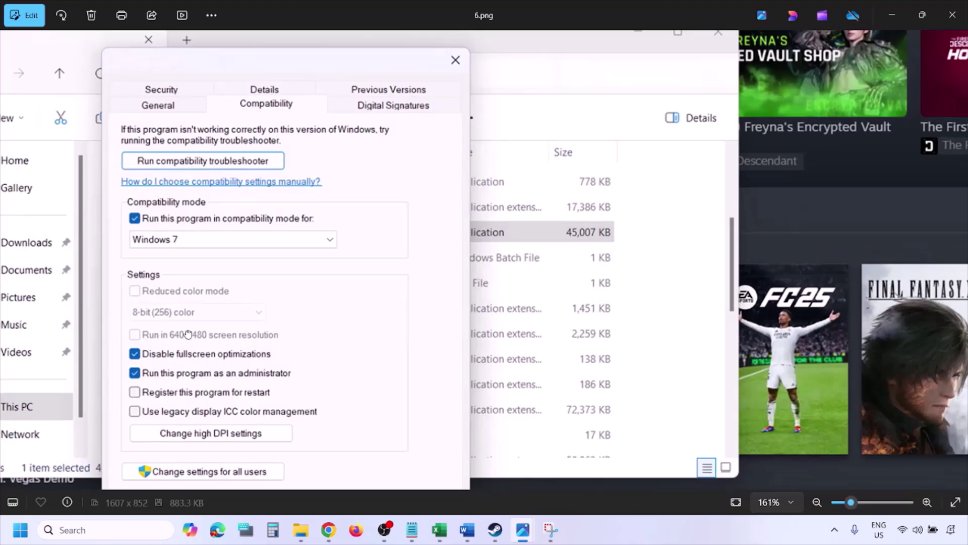
pyautogui.moveTo(188, 335); pyautogui.dragTo(237, 324)
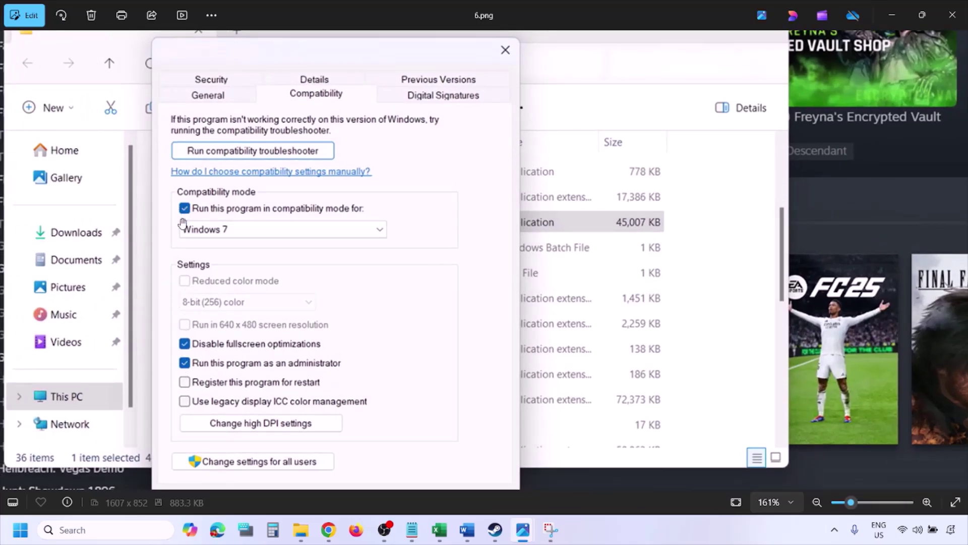
pyautogui.scroll(-1, 274, 296)
pyautogui.scroll(-1, 274, 297)
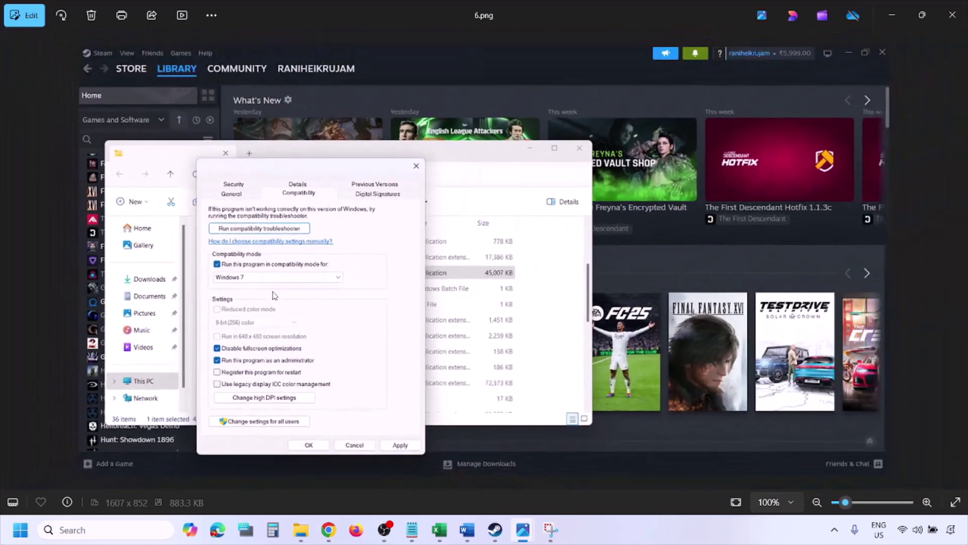
# - Show 7.png and examine the Compatibility settings with all options cleared
pyautogui.press('Right')
pyautogui.scroll(3, 272, 296)
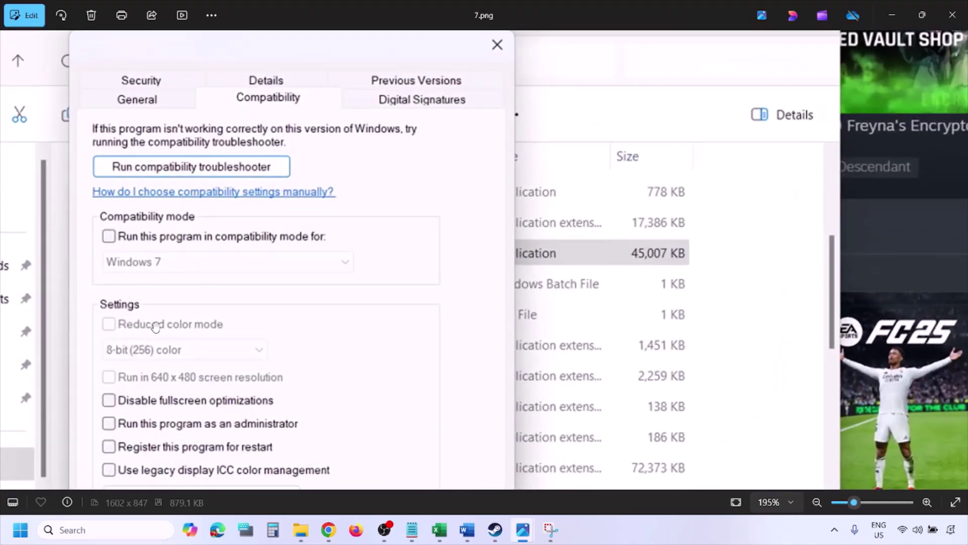
pyautogui.scroll(-1, 154, 326)
pyautogui.scroll(-1, 154, 327)
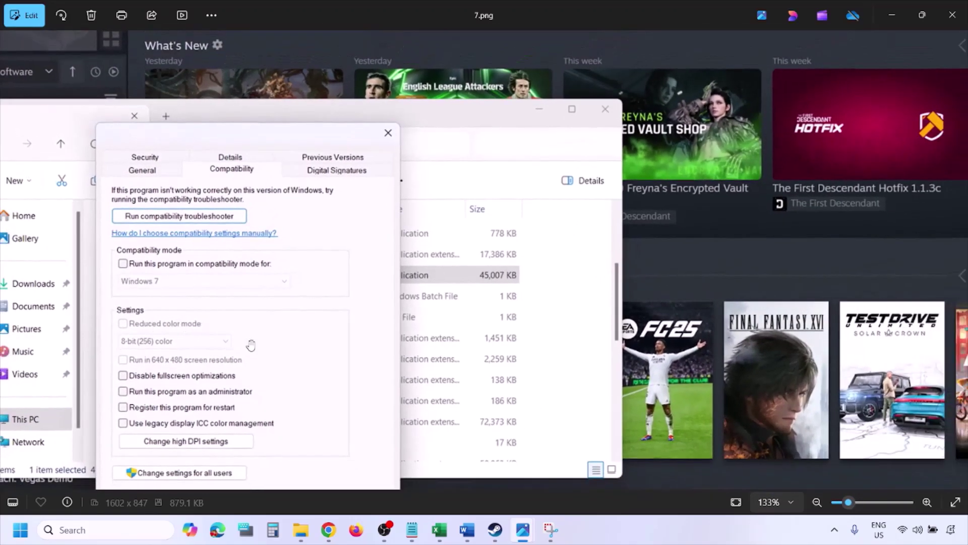
pyautogui.moveTo(249, 341); pyautogui.dragTo(253, 274)
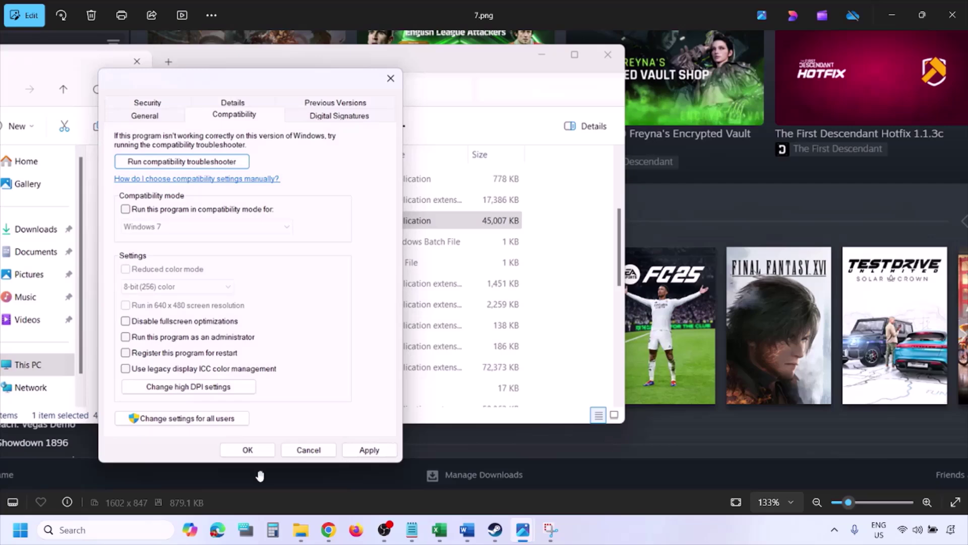
# - Return to the Word checklist for Step 3 on verifying game files, and view 0.png with the game's Properties option
pyautogui.click(603, 536)
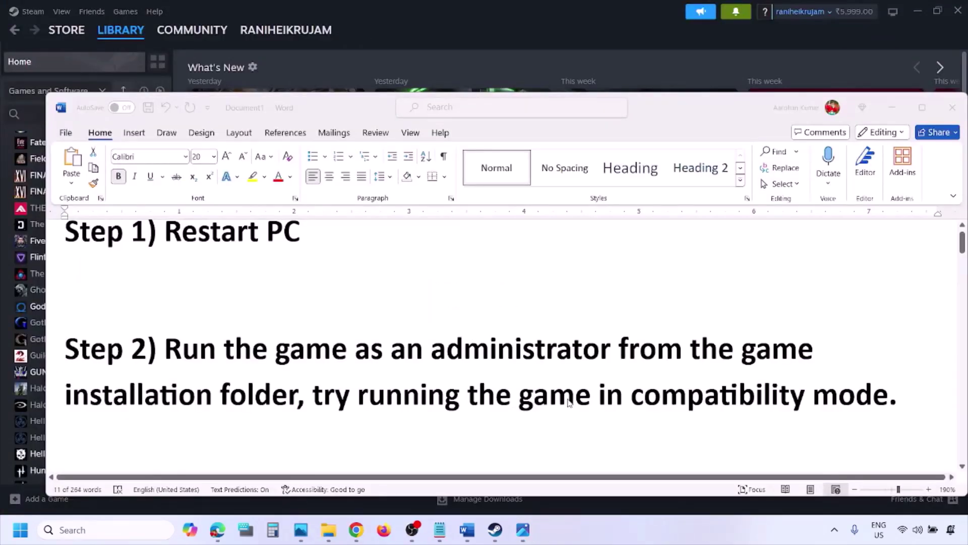
pyautogui.scroll(-3, 527, 375)
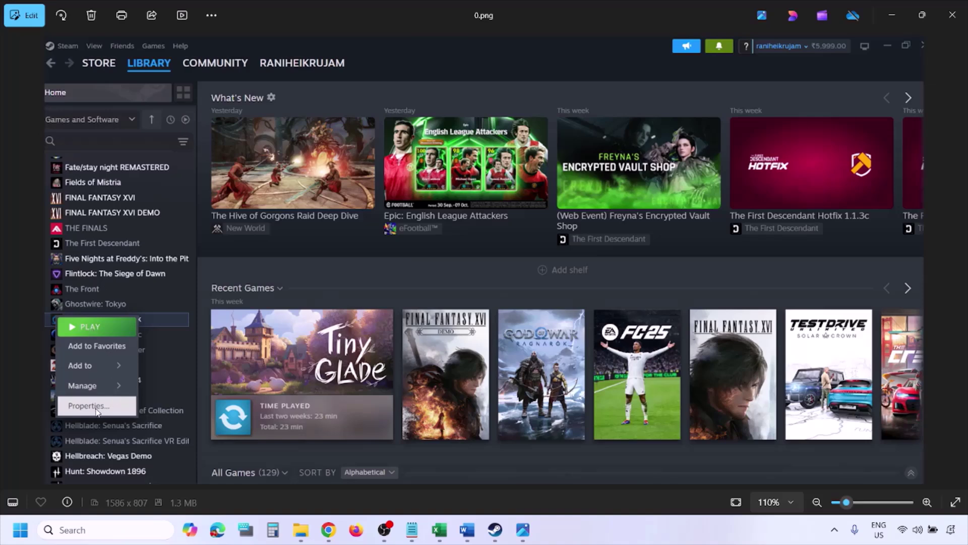
pyautogui.hotkey('ctrl', '-')
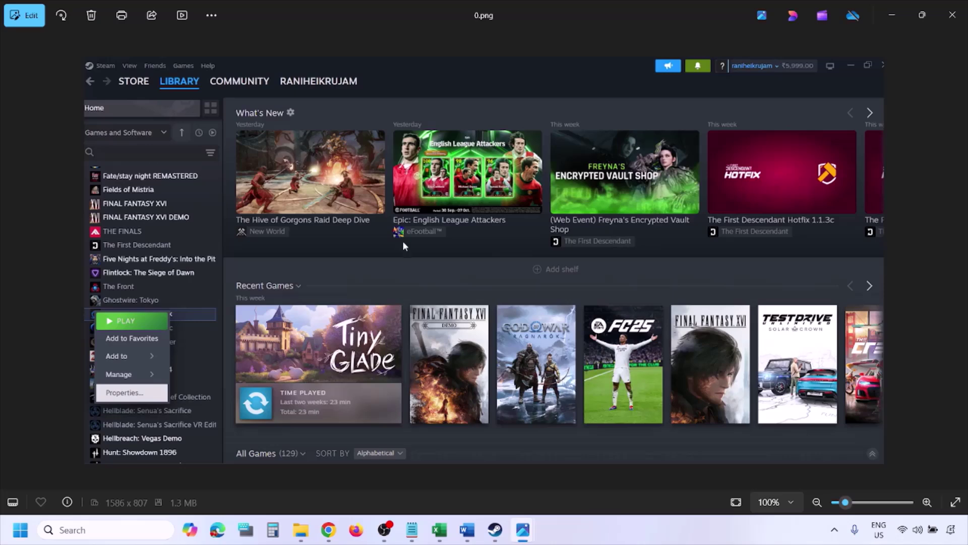
pyautogui.press('Right')
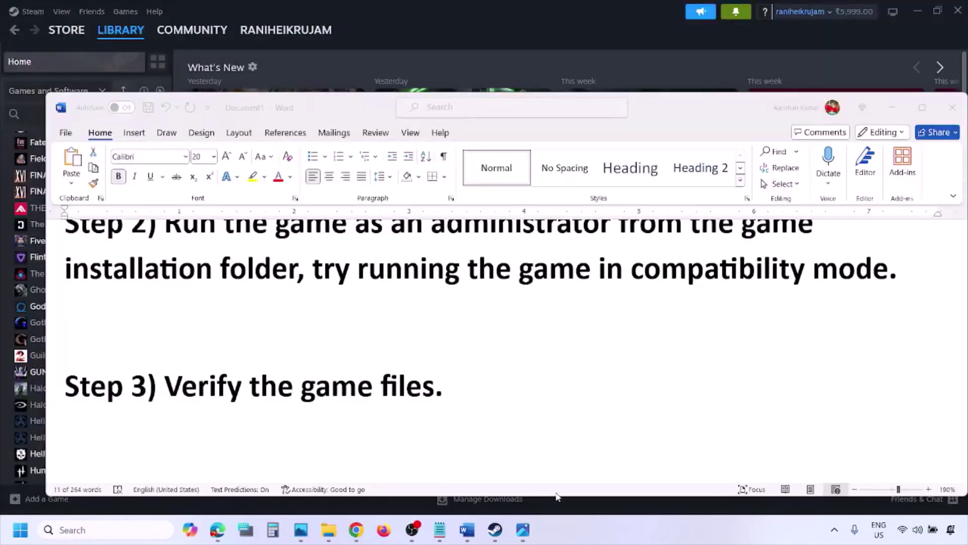
# - Read Step 4 of the Word checklist and highlight the words "Windows Security" in it
pyautogui.scroll(-3, 512, 465)
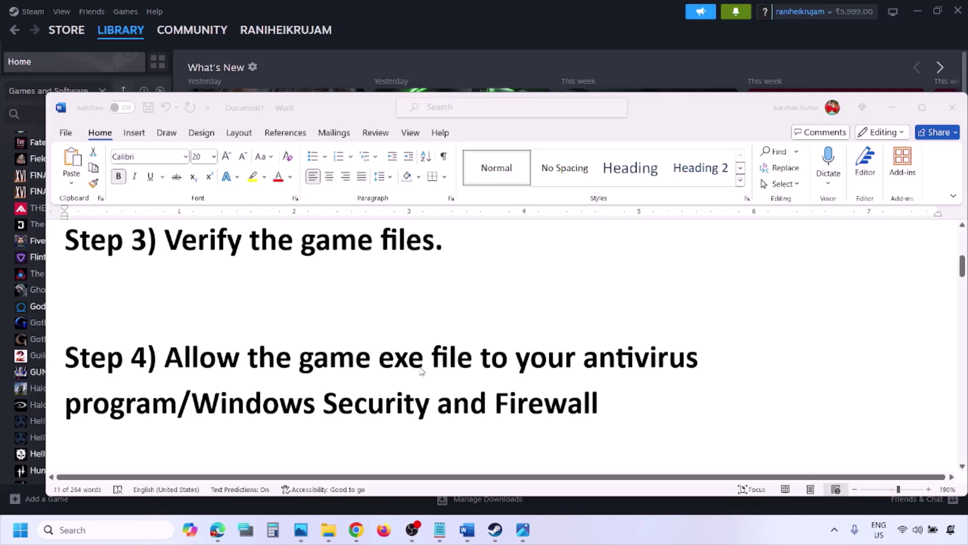
pyautogui.click(177, 401)
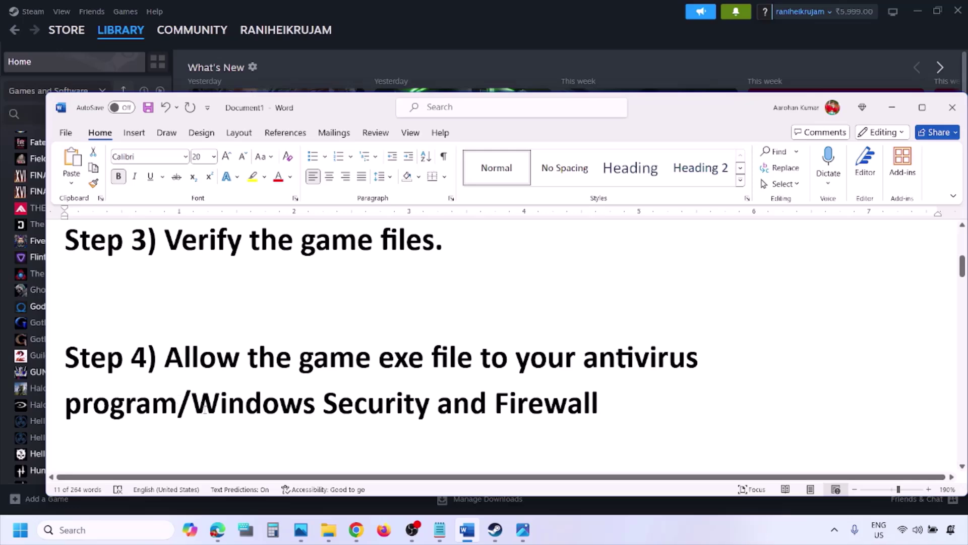
pyautogui.moveTo(192, 403); pyautogui.dragTo(437, 403)
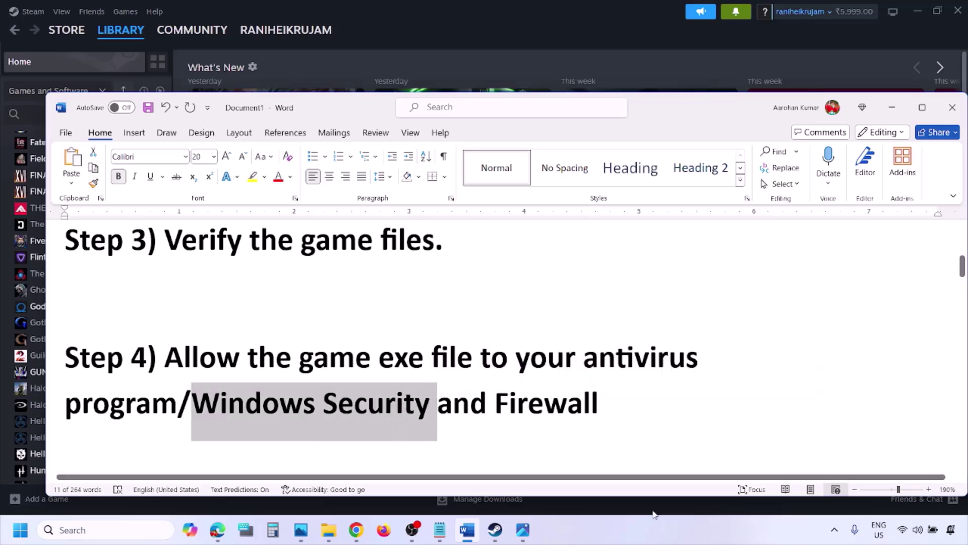
pyautogui.click(643, 540)
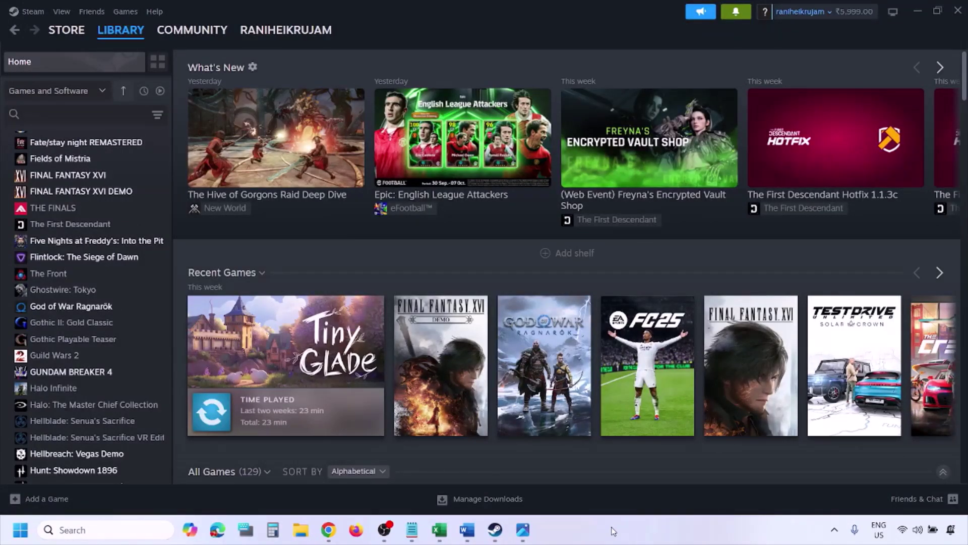
# - Open Virus & threat protection in Windows Security from the Privacy & security settings
pyautogui.press('super+i')
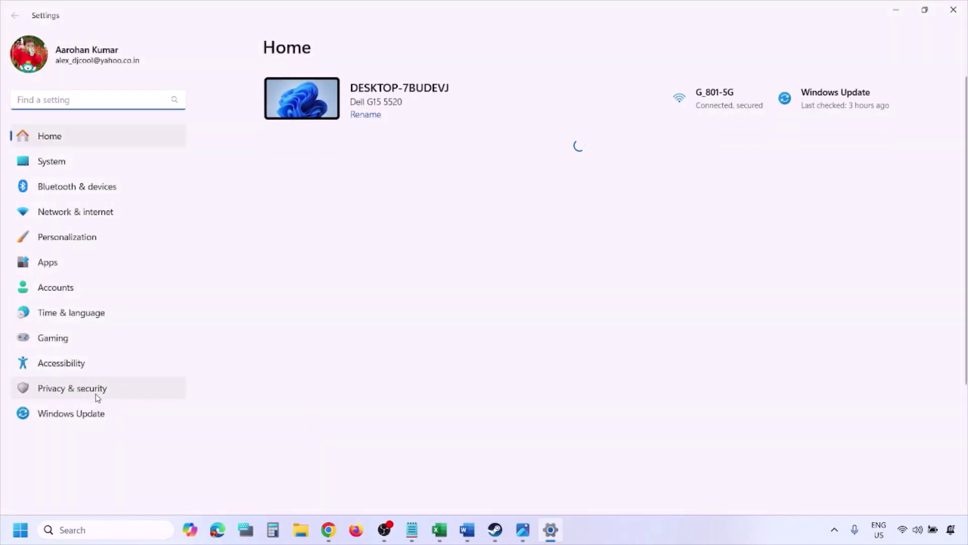
pyautogui.click(98, 397)
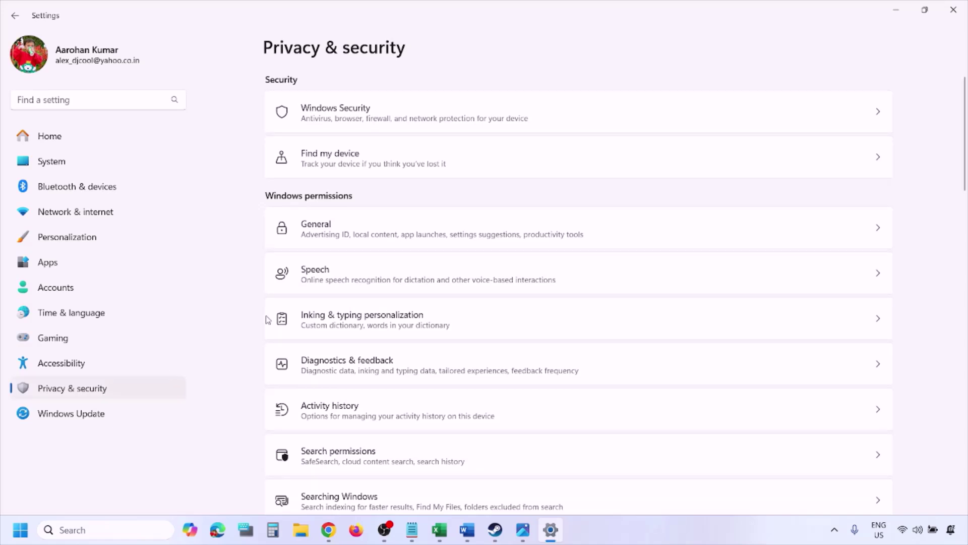
pyautogui.click(350, 120)
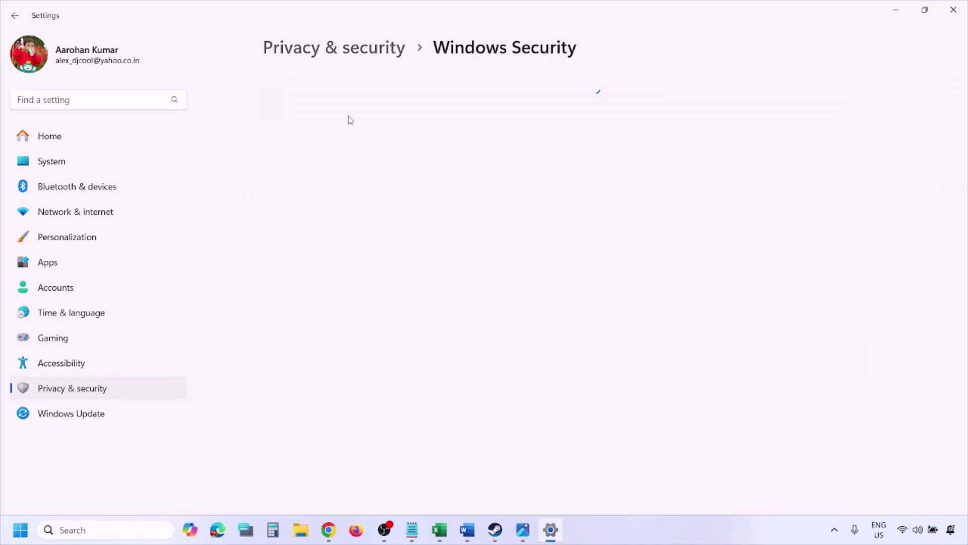
pyautogui.click(355, 194)
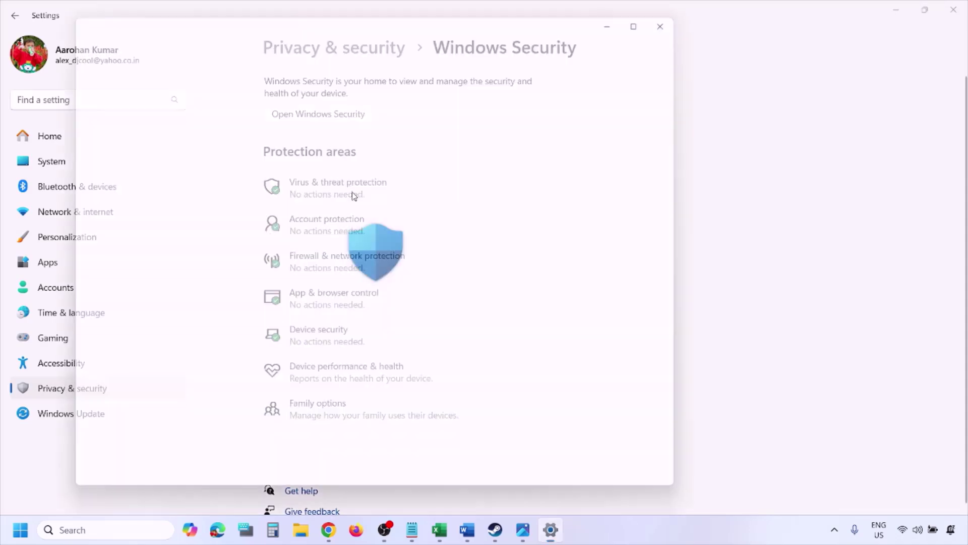
# - Open the ransomware protection settings and show the apps allowed through Controlled folder access
pyautogui.scroll(-3, 368, 350)
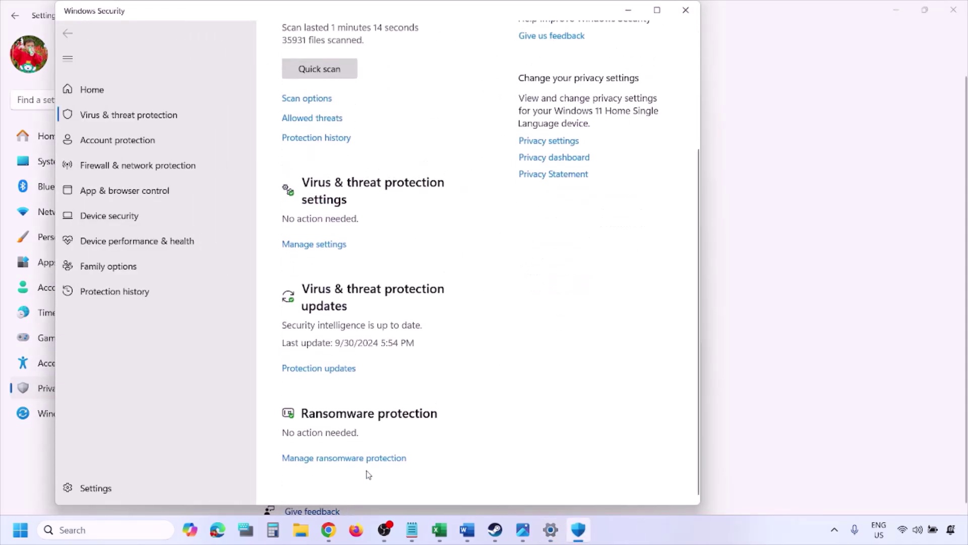
pyautogui.click(355, 458)
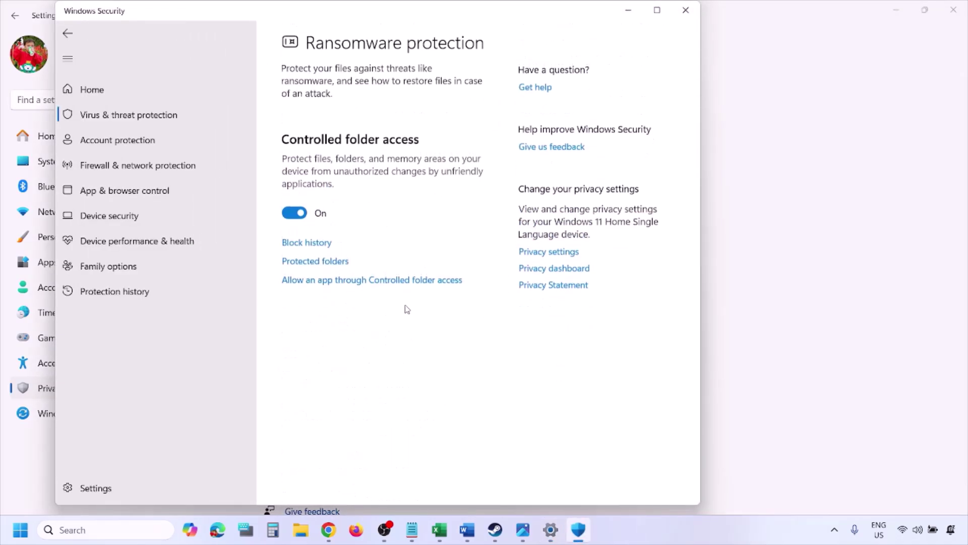
pyautogui.click(367, 285)
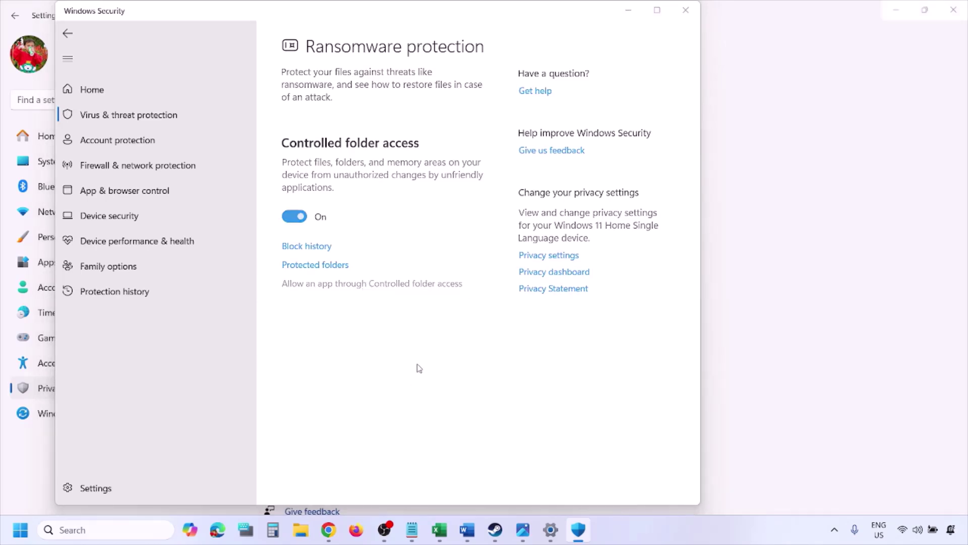
pyautogui.scroll(-3, 430, 303)
pyautogui.scroll(3, 353, 149)
pyautogui.scroll(-1, 353, 149)
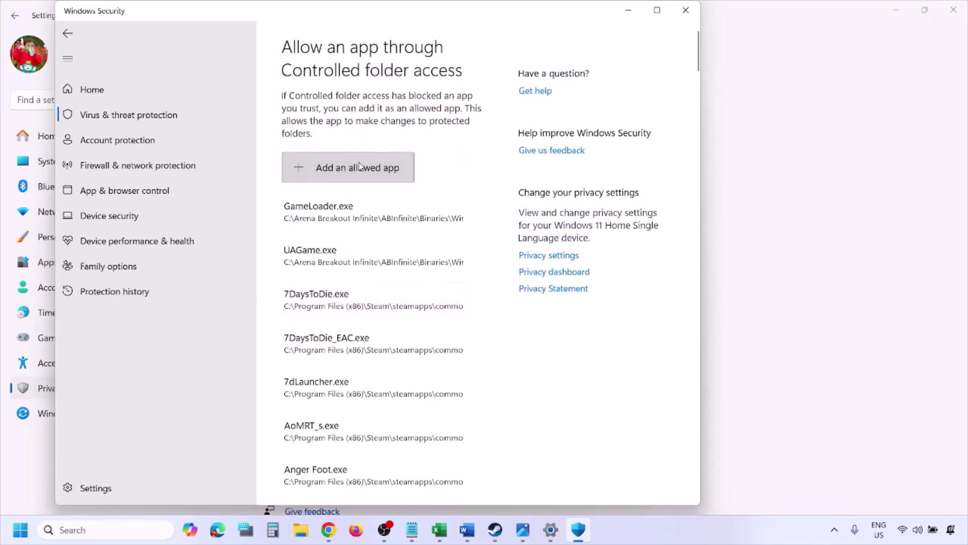
# - Start adding an allowed app by browsing to the Program Files (x86) folder on the C: drive
pyautogui.click(363, 168)
pyautogui.click(335, 218)
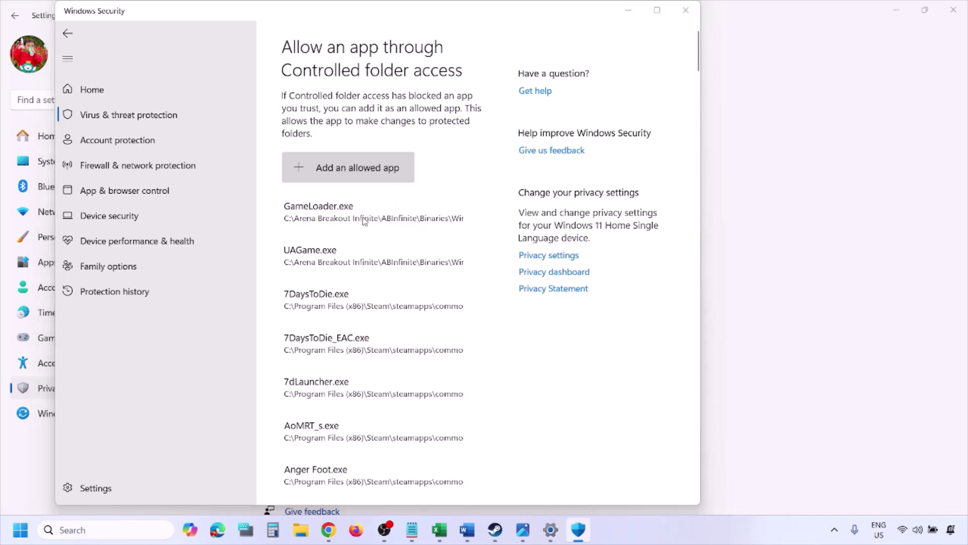
pyautogui.click(109, 272)
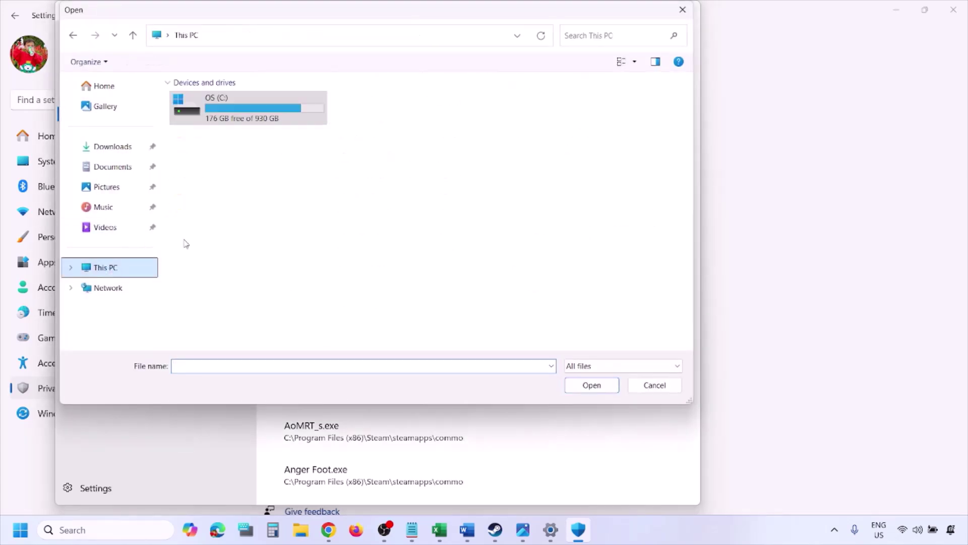
pyautogui.doubleClick(253, 115)
pyautogui.scroll(-3, 250, 119)
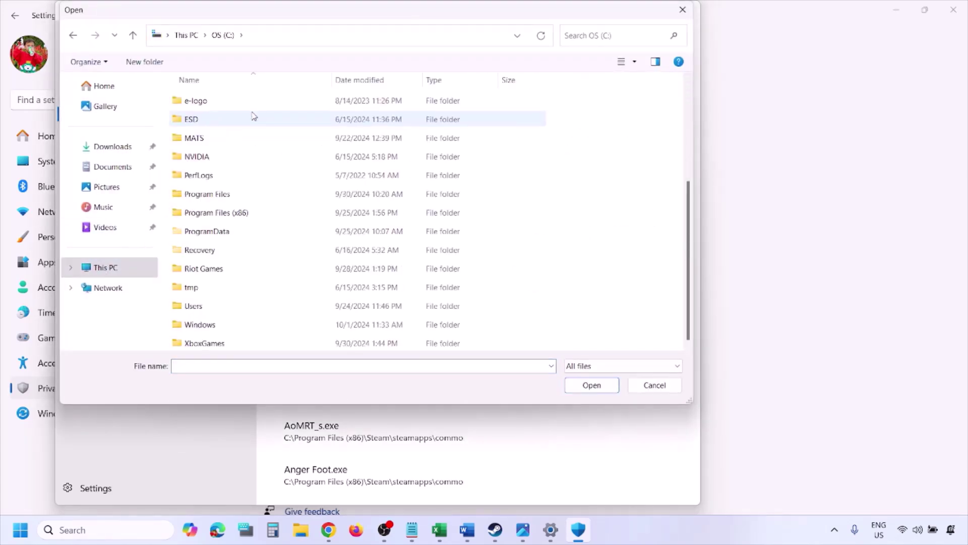
pyautogui.doubleClick(244, 212)
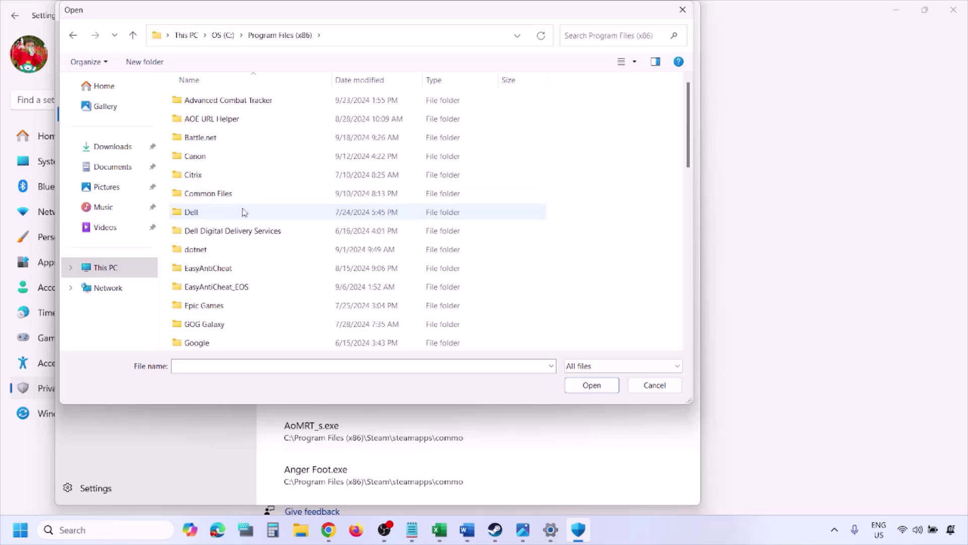
# - Browse to the steamapps folder inside Steam and cancel the file selection
pyautogui.scroll(-4, 243, 212)
pyautogui.scroll(-4, 244, 211)
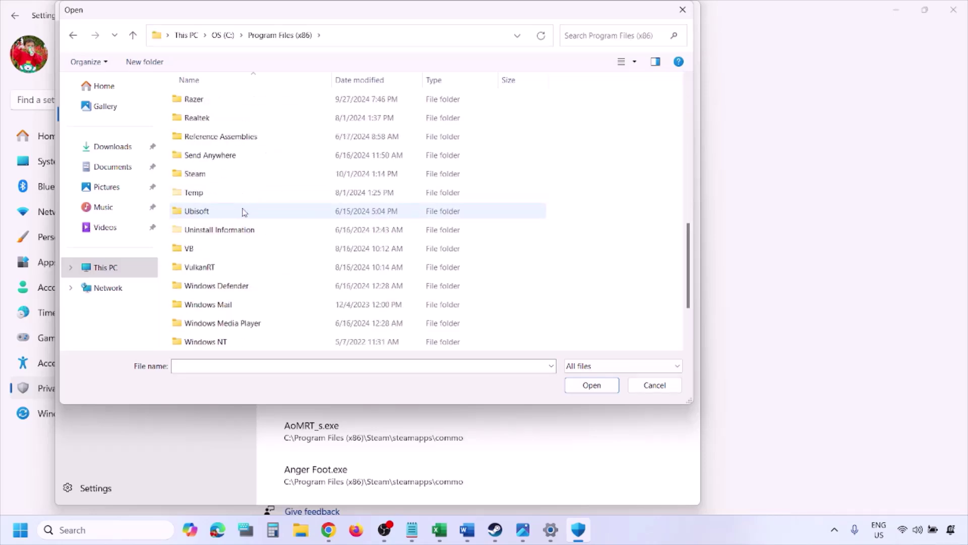
pyautogui.doubleClick(216, 174)
pyautogui.scroll(-4, 222, 222)
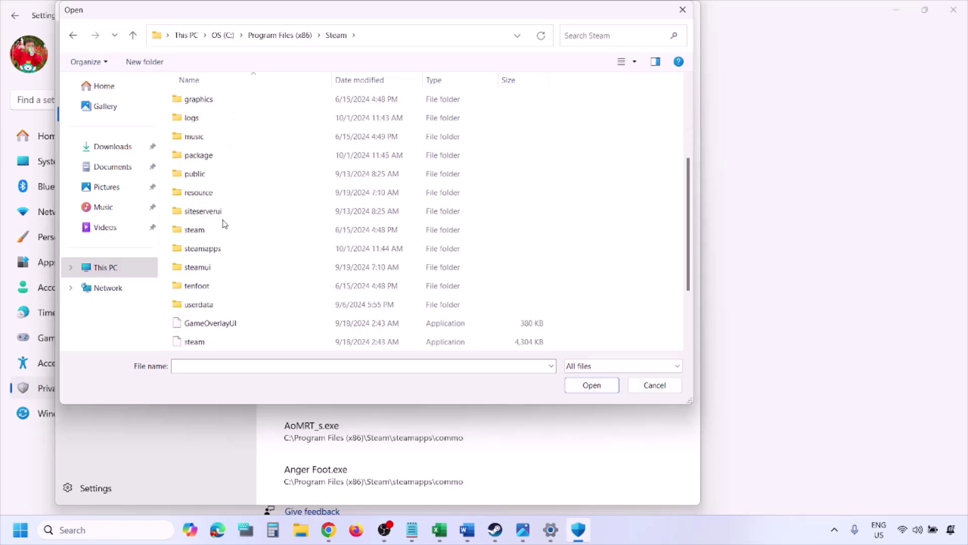
pyautogui.click(221, 196)
pyautogui.doubleClick(221, 196)
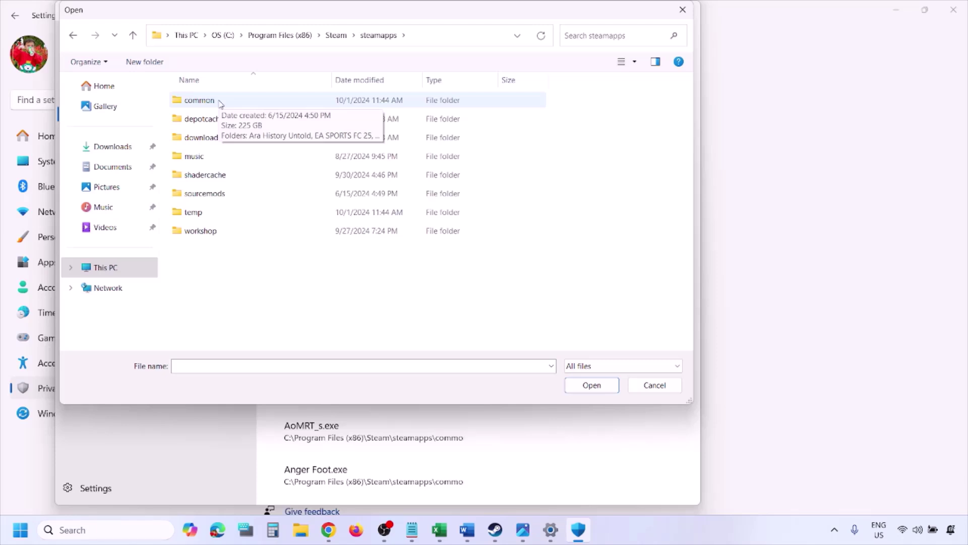
pyautogui.click(654, 386)
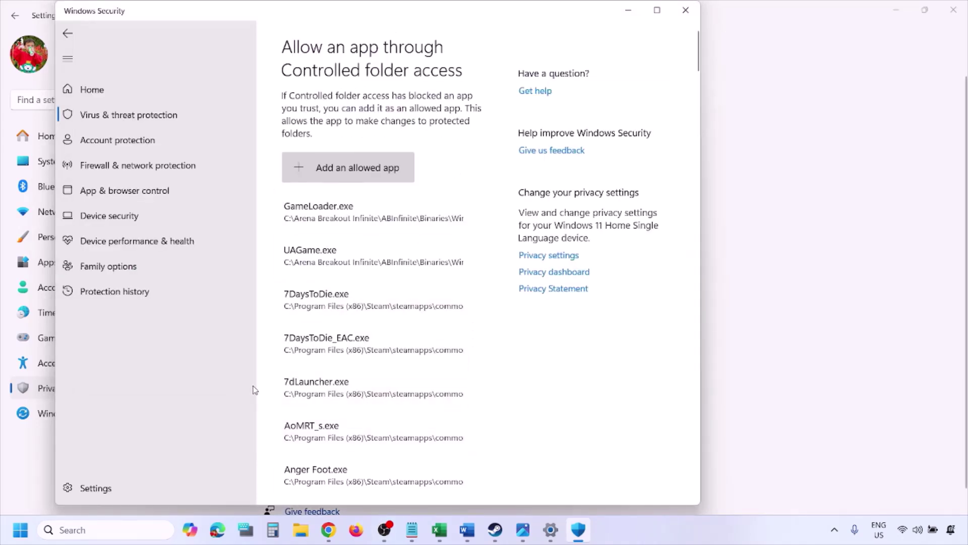
# - Open the Windows Defender Firewall list of allowed apps through Control Panel's System and Security settings
pyautogui.click(101, 530)
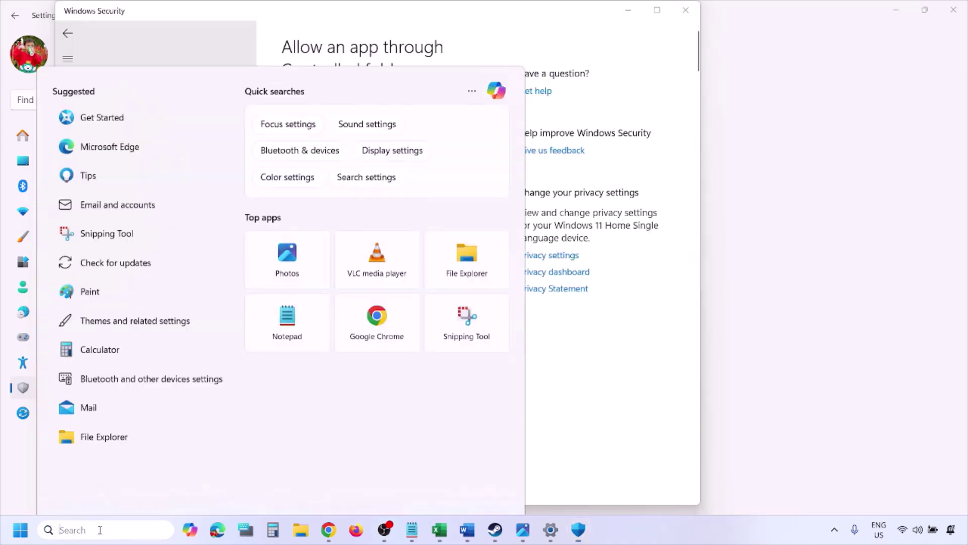
pyautogui.write('ontrol')
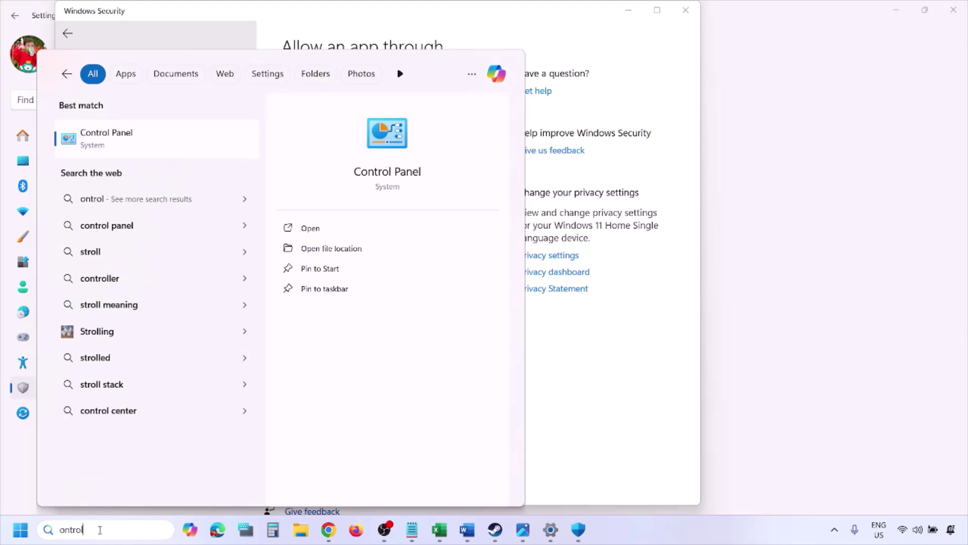
pyautogui.press('Return')
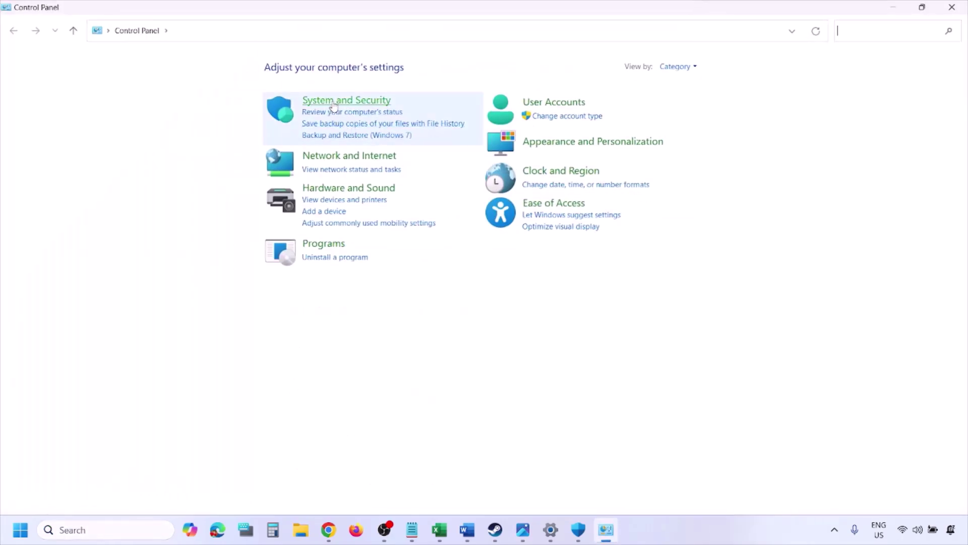
pyautogui.click(333, 102)
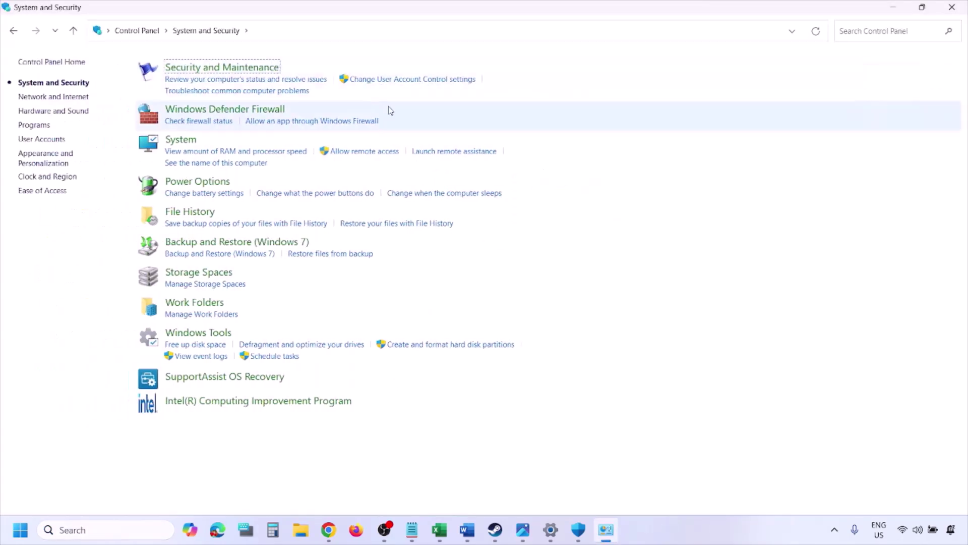
pyautogui.click(261, 110)
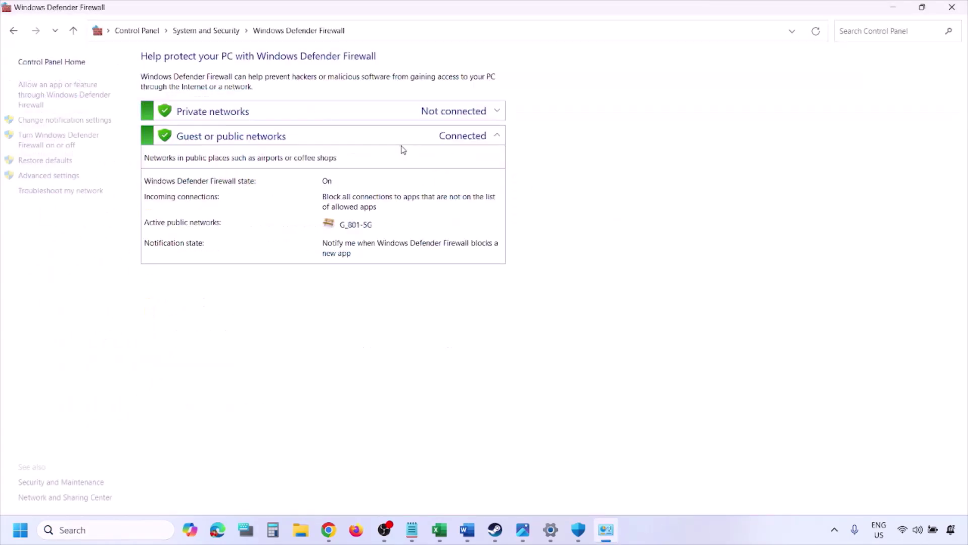
pyautogui.click(66, 93)
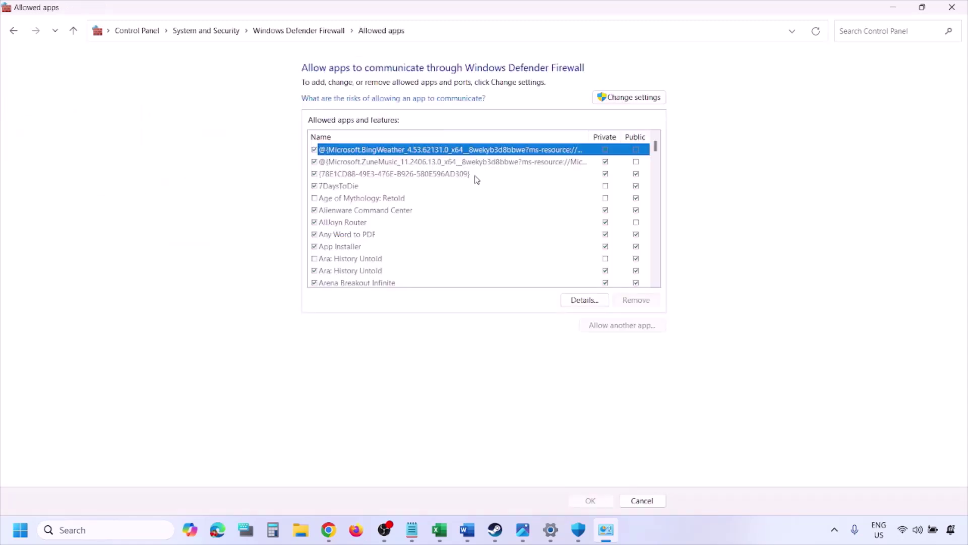
# - Try to allow another app through the firewall by browsing This PC, cancel the addition and close the allowed apps window
pyautogui.click(650, 97)
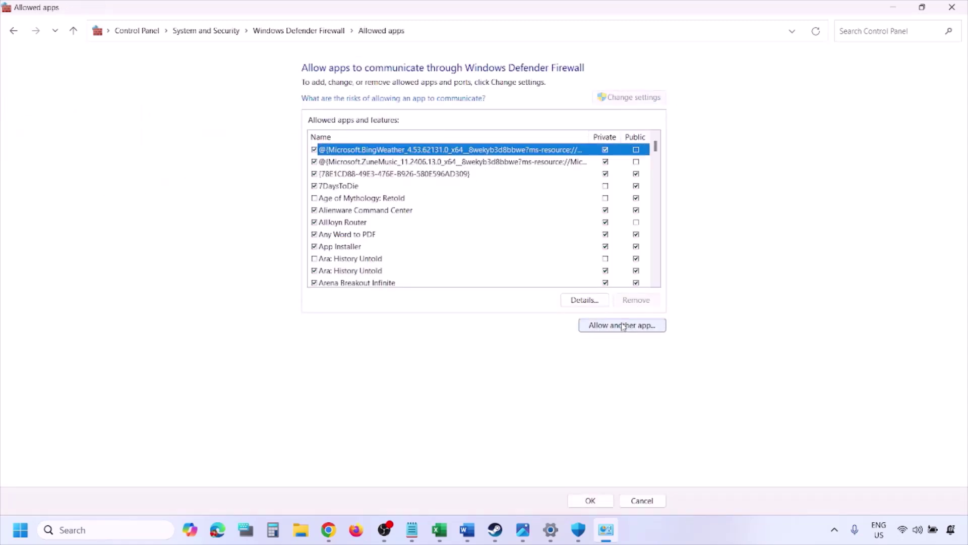
pyautogui.click(623, 326)
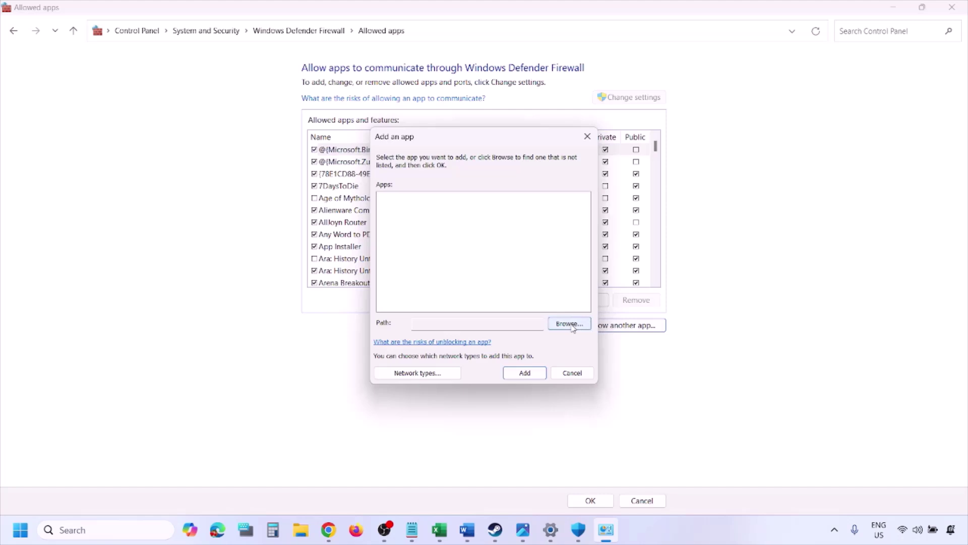
pyautogui.click(570, 324)
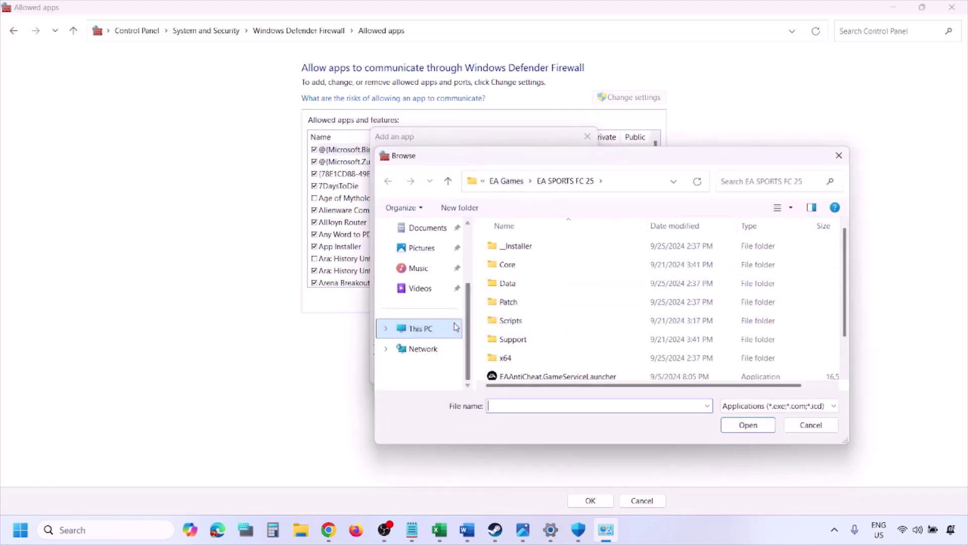
pyautogui.click(443, 327)
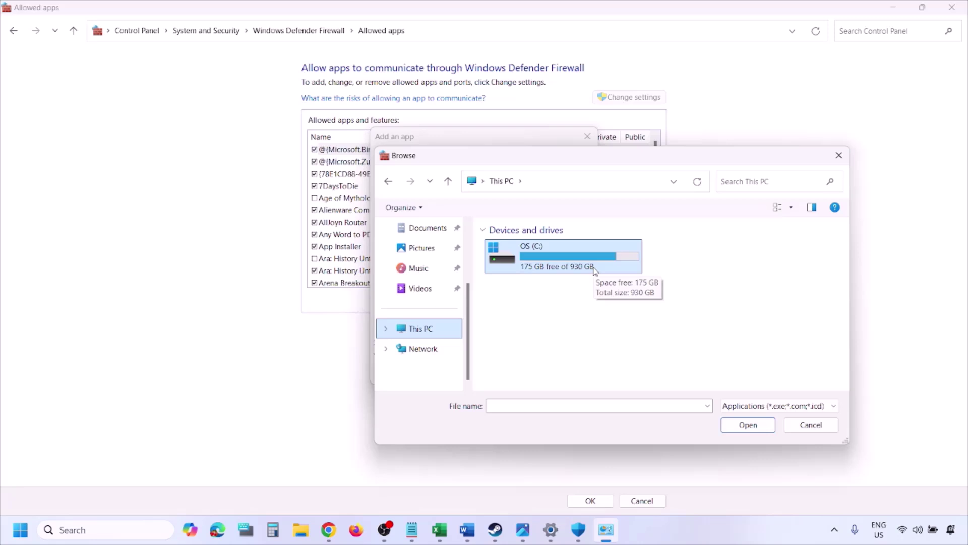
pyautogui.click(811, 425)
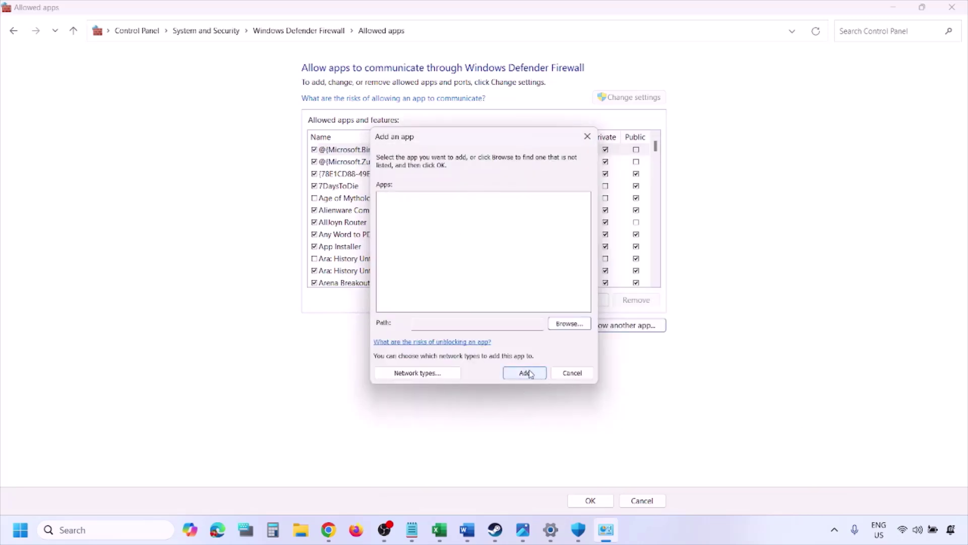
pyautogui.click(564, 374)
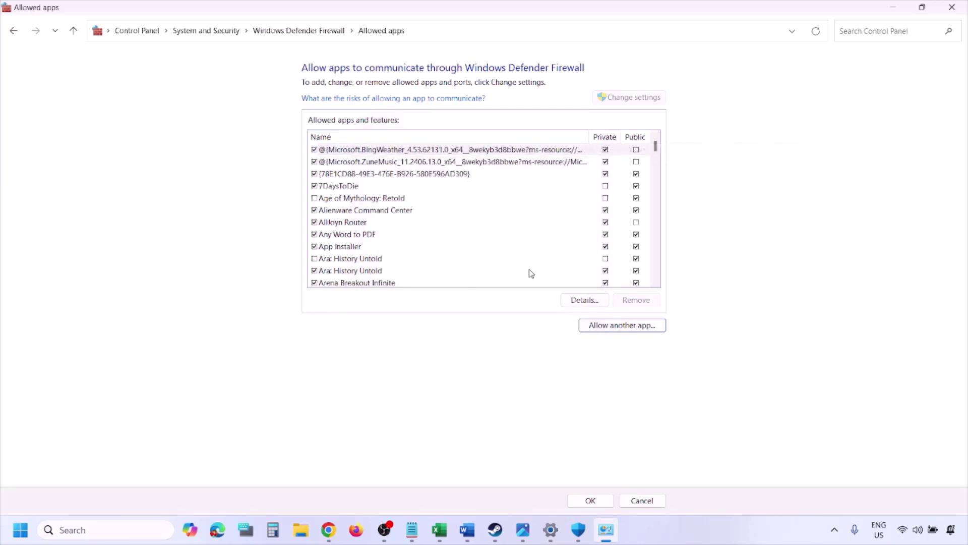
pyautogui.click(952, 7)
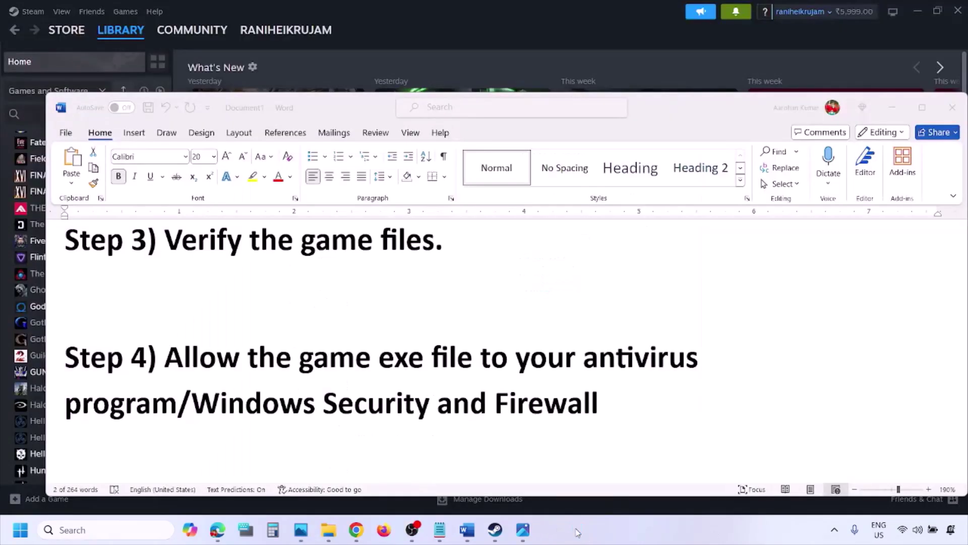
# - Review Step 5 about the clean graphics driver installation in the document and highlight the NVIDIA and AMD driver links
pyautogui.scroll(-5, 347, 344)
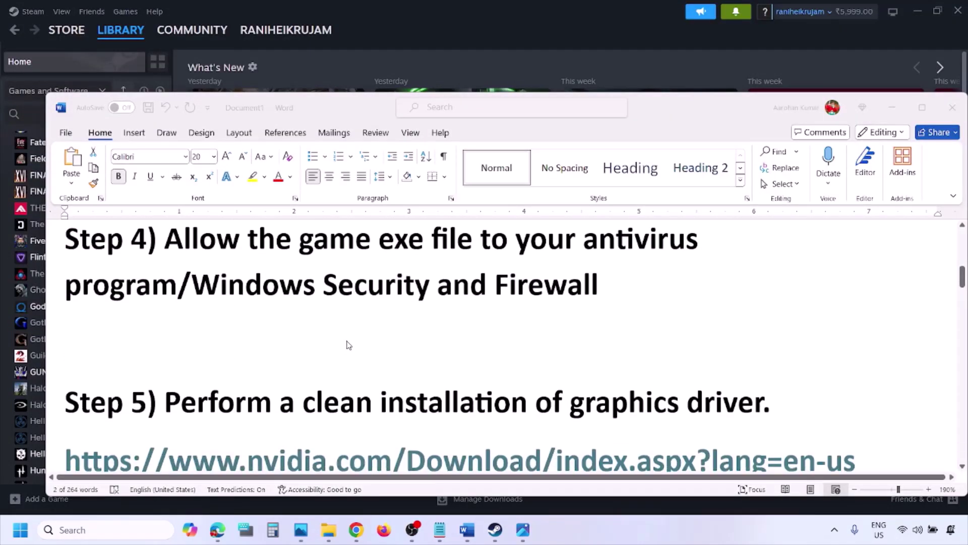
pyautogui.scroll(-3, 316, 363)
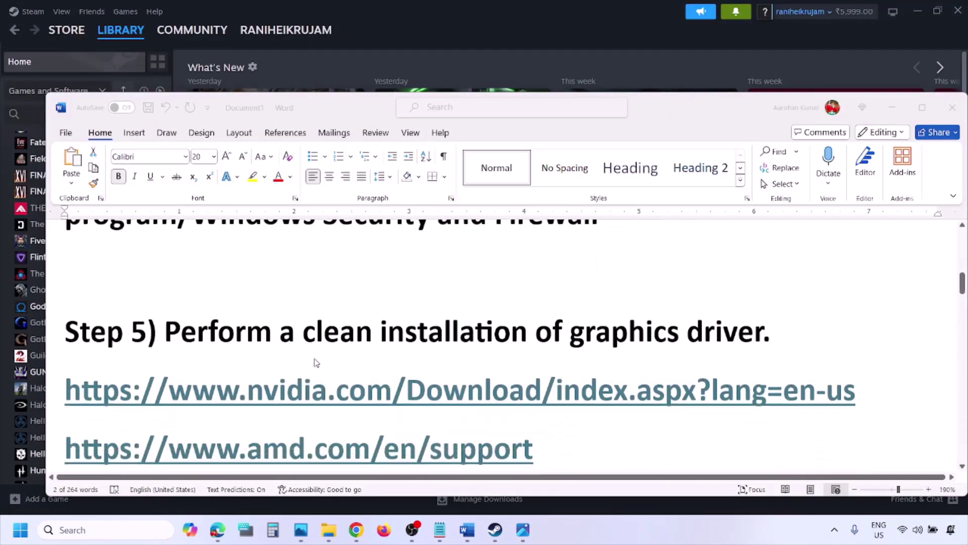
pyautogui.doubleClick(234, 331)
pyautogui.moveTo(216, 393); pyautogui.dragTo(348, 396)
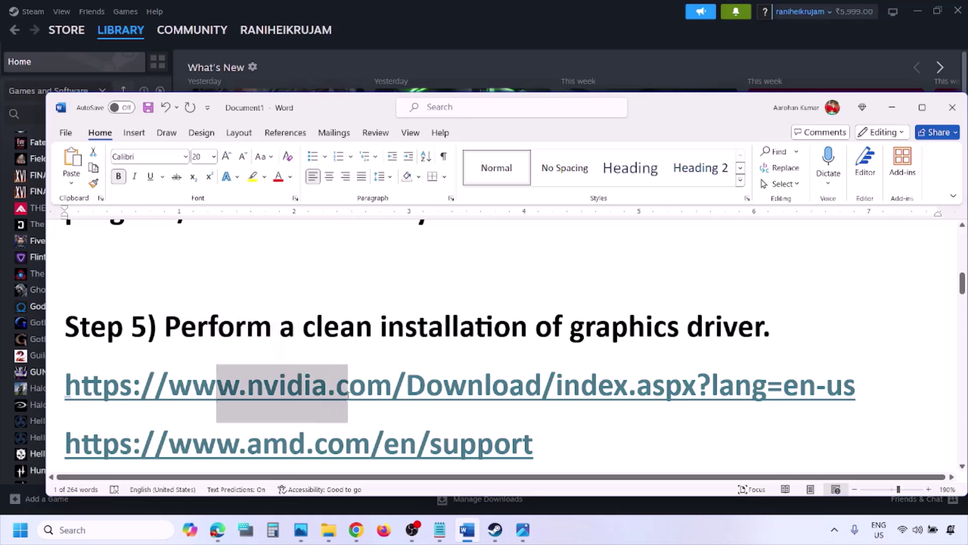
pyautogui.scroll(-2, 348, 396)
pyautogui.moveTo(216, 406); pyautogui.dragTo(508, 407)
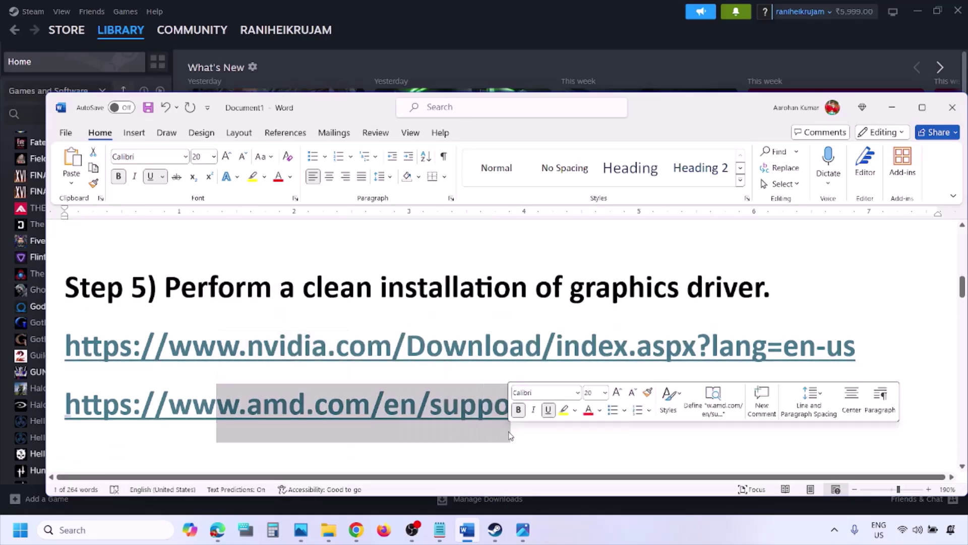
pyautogui.click(635, 522)
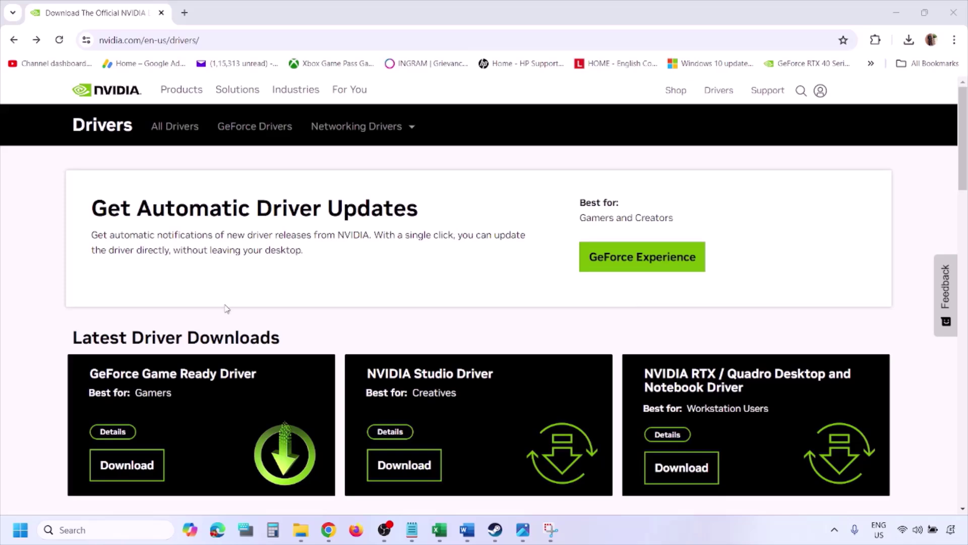
# - Search the NVIDIA drivers page for the GeForce RTX 3050 Laptop GPU driver with Windows 11 as the operating system
pyautogui.scroll(-8, 227, 309)
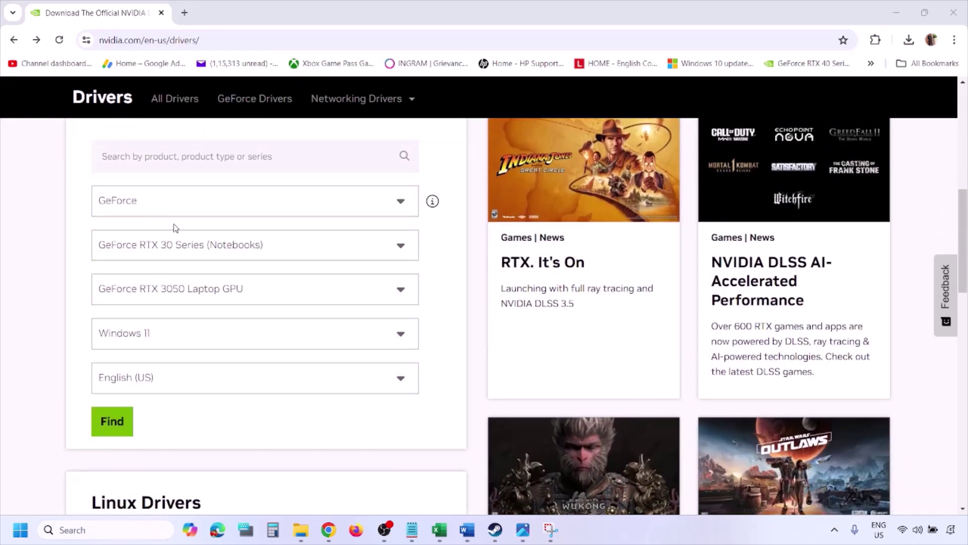
pyautogui.click(160, 338)
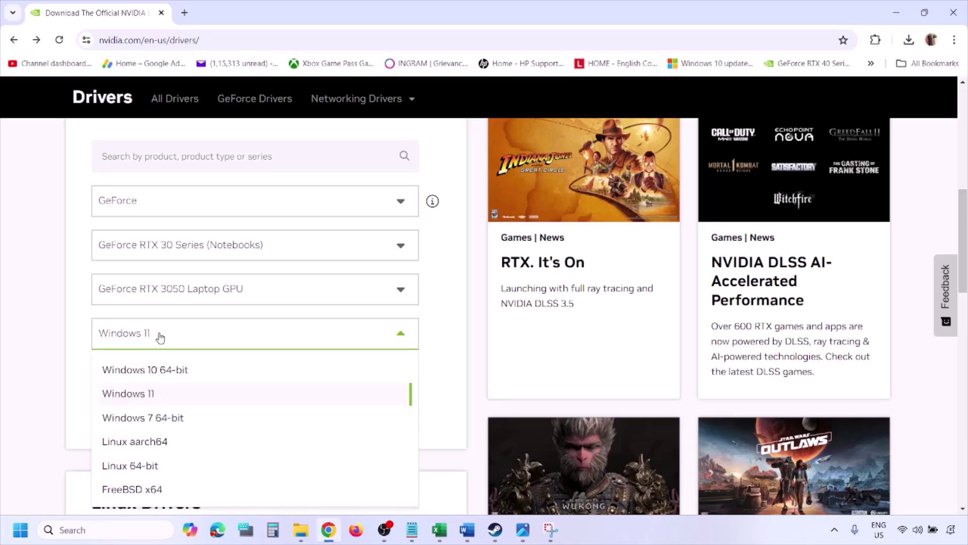
pyautogui.click(143, 394)
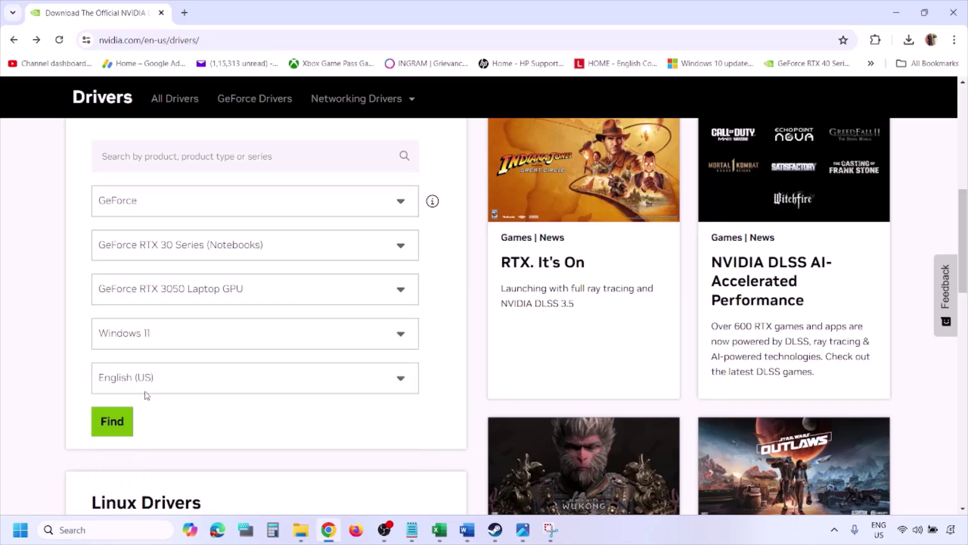
pyautogui.click(112, 423)
# - Open the screenshot 1.png and page through to 5.png to review the driver download and clean installation options
pyautogui.moveTo(523, 530)
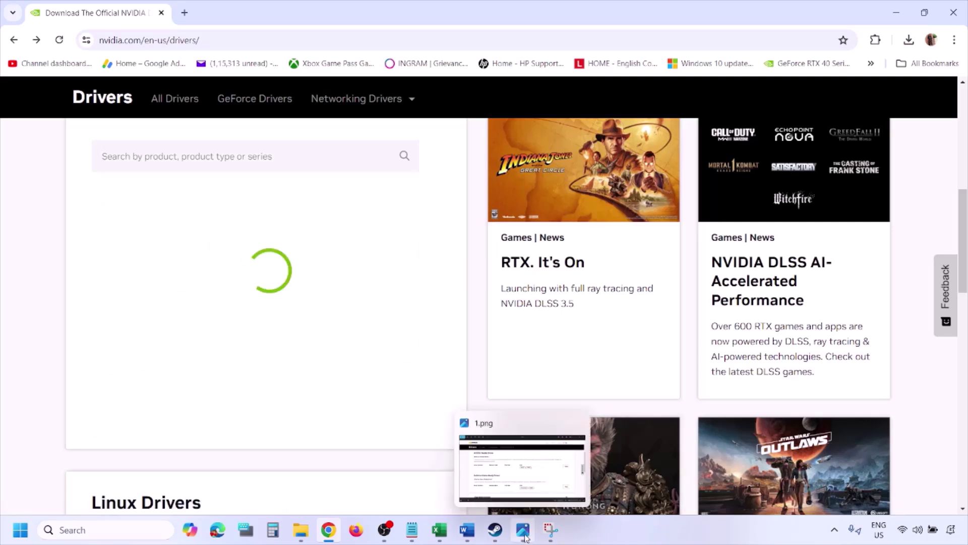
pyautogui.click(520, 466)
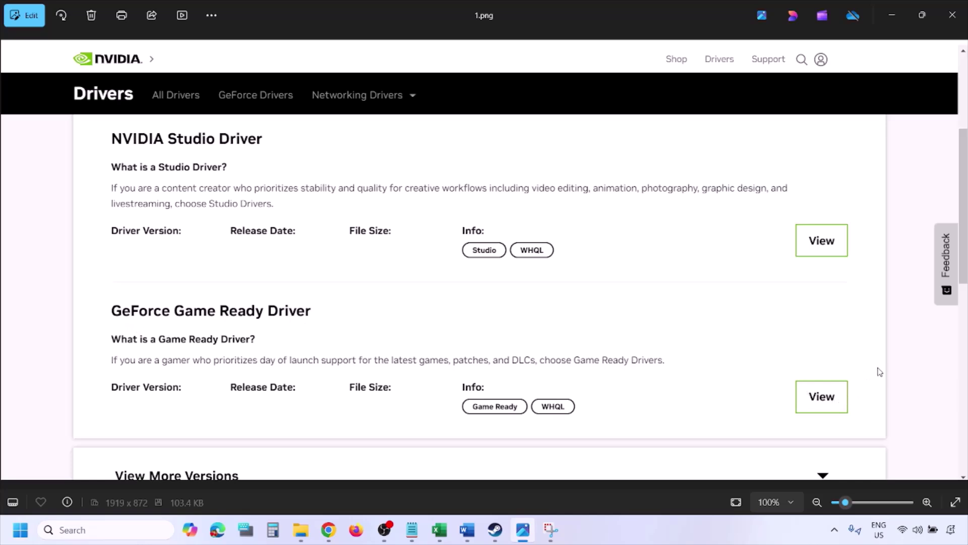
pyautogui.press('Right')
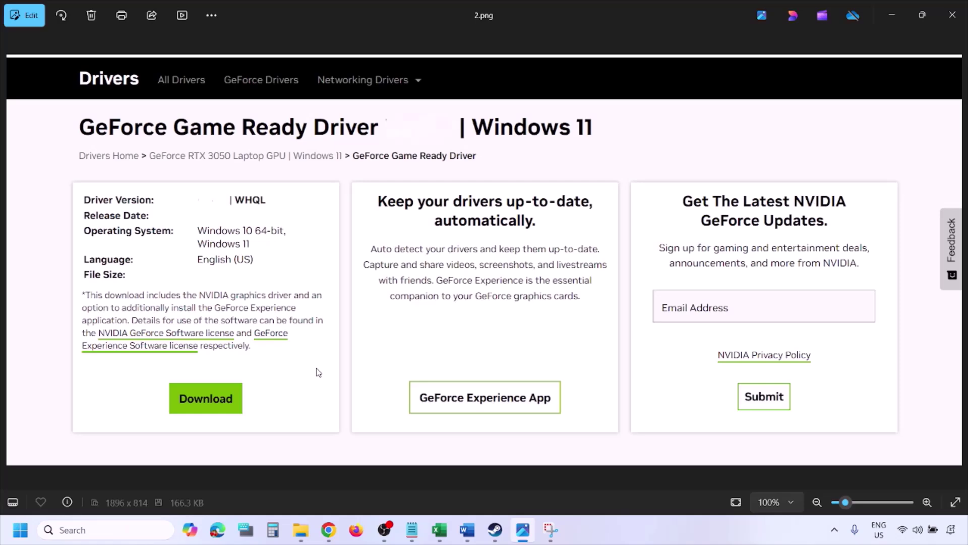
pyautogui.press('Right')
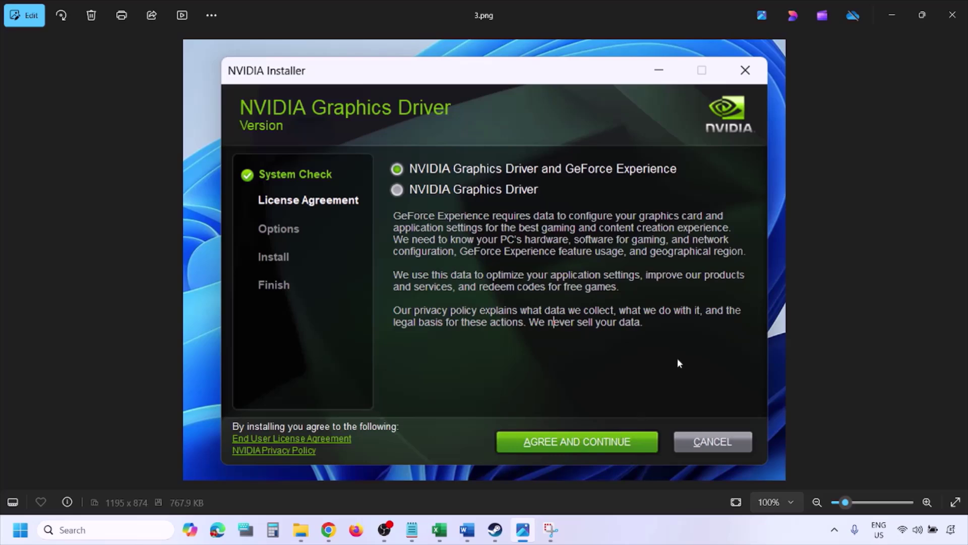
pyautogui.press('Right')
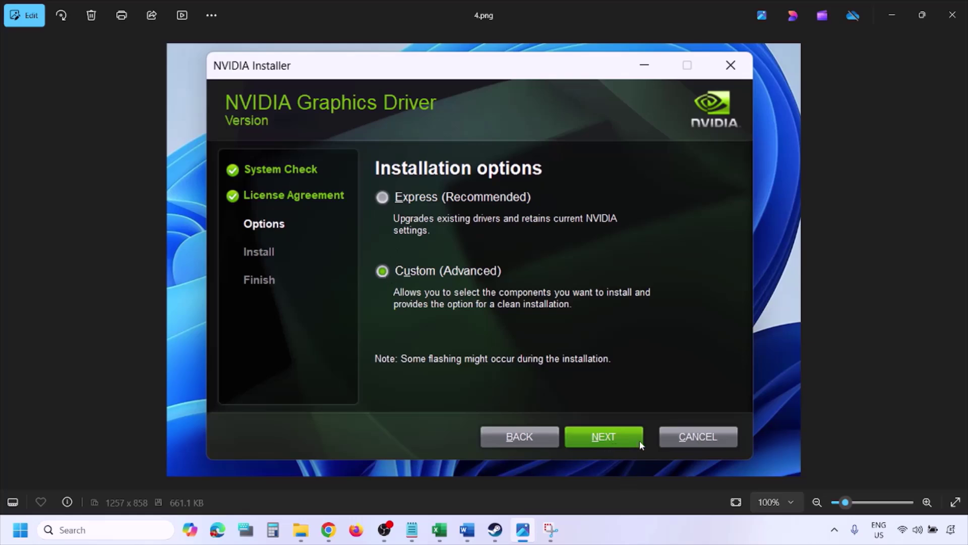
pyautogui.press('Right')
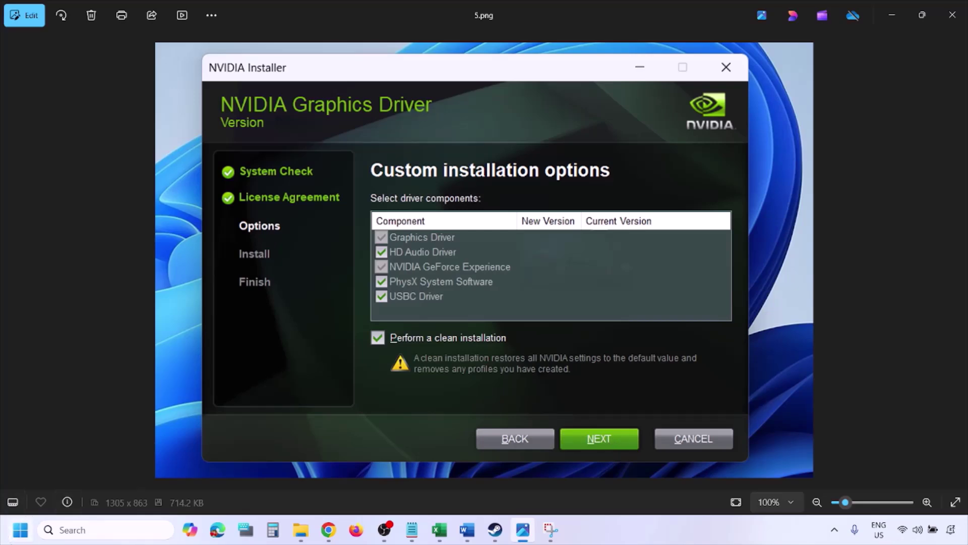
# - Bring up the computer's power options to show Restart and dismiss them without restarting
pyautogui.click(21, 530)
pyautogui.click(368, 487)
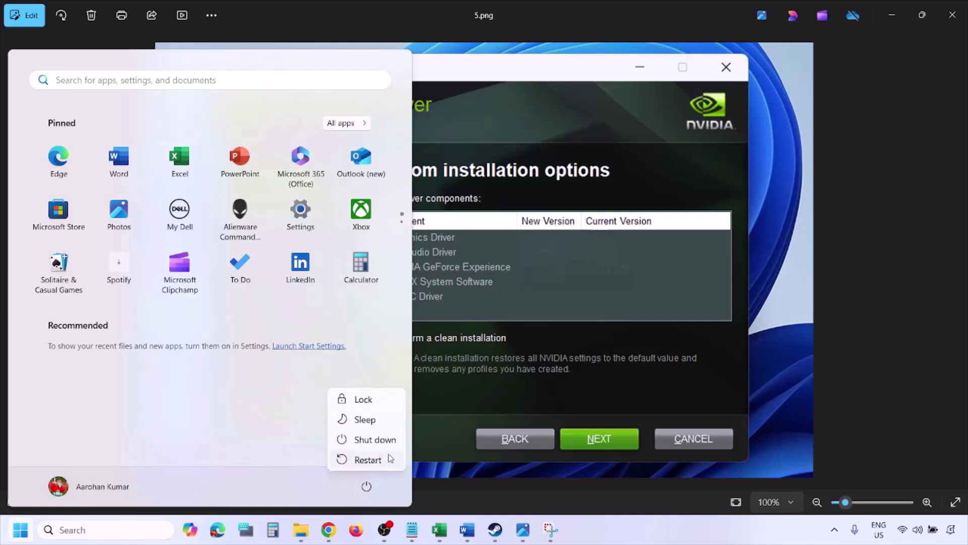
pyautogui.press('Escape')
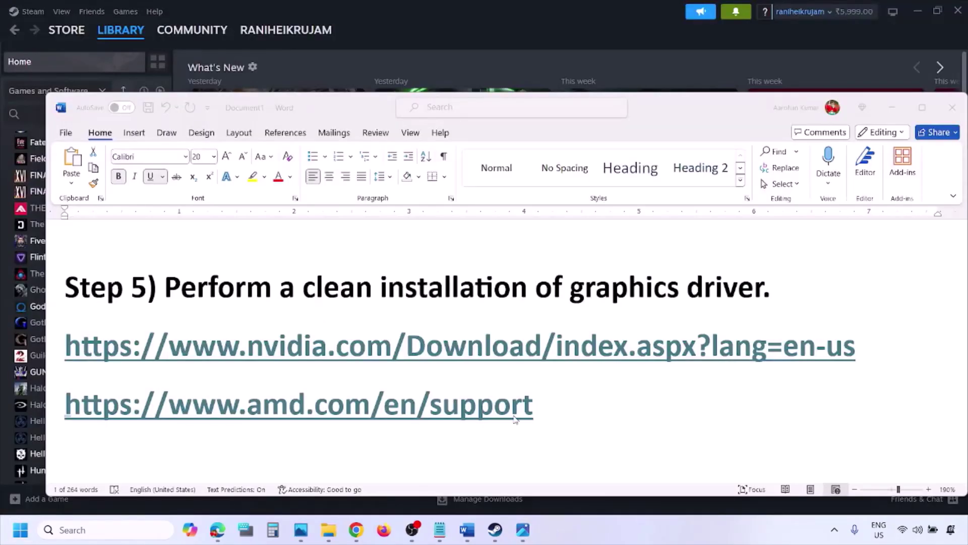
# - Highlight the AMD support link in the document and show the computer's power options again before closing them
pyautogui.click(572, 406)
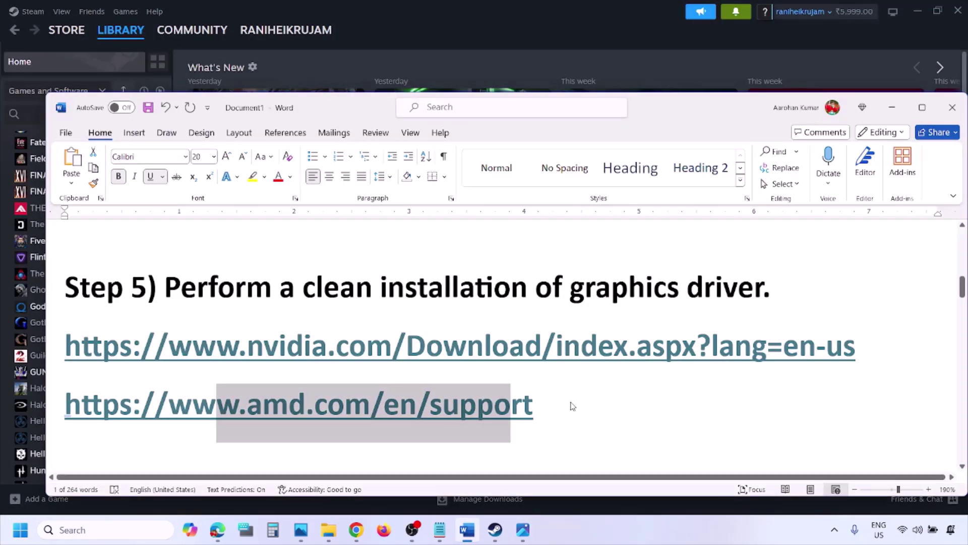
pyautogui.tripleClick(195, 403)
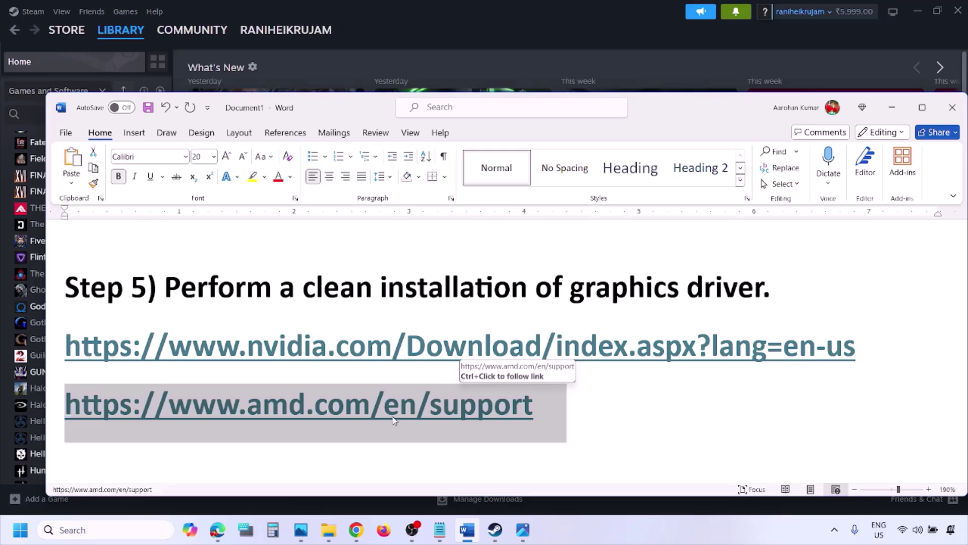
pyautogui.click(20, 530)
pyautogui.click(366, 488)
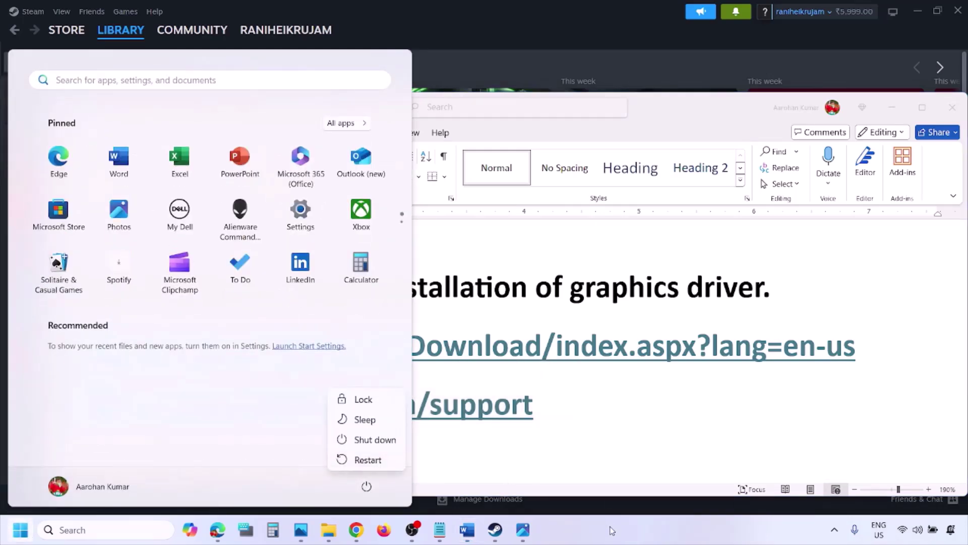
pyautogui.click(613, 529)
pyautogui.scroll(-5, 451, 343)
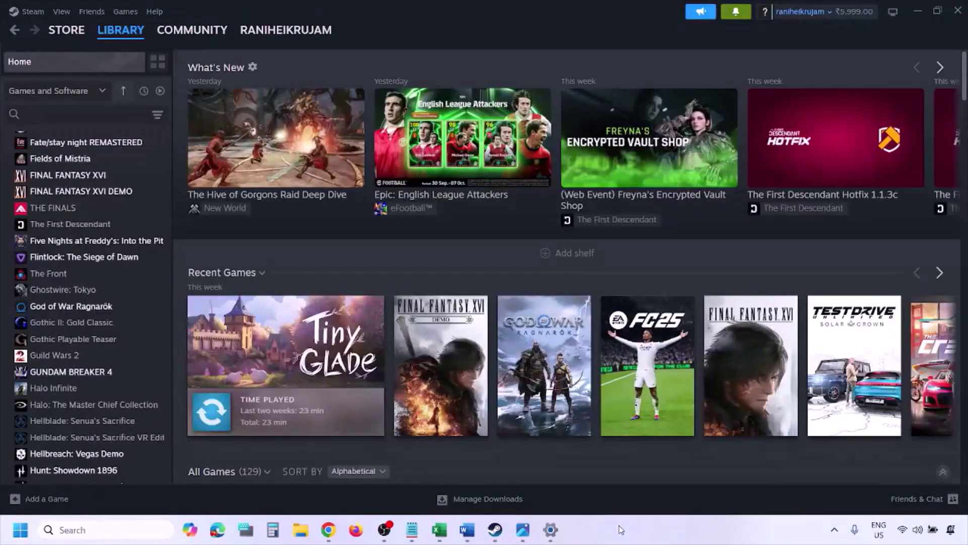
# - Search Windows for "graphics settings", open the Graphics settings page and start adding a desktop app
pyautogui.click(117, 529)
pyautogui.write('graphics settings')
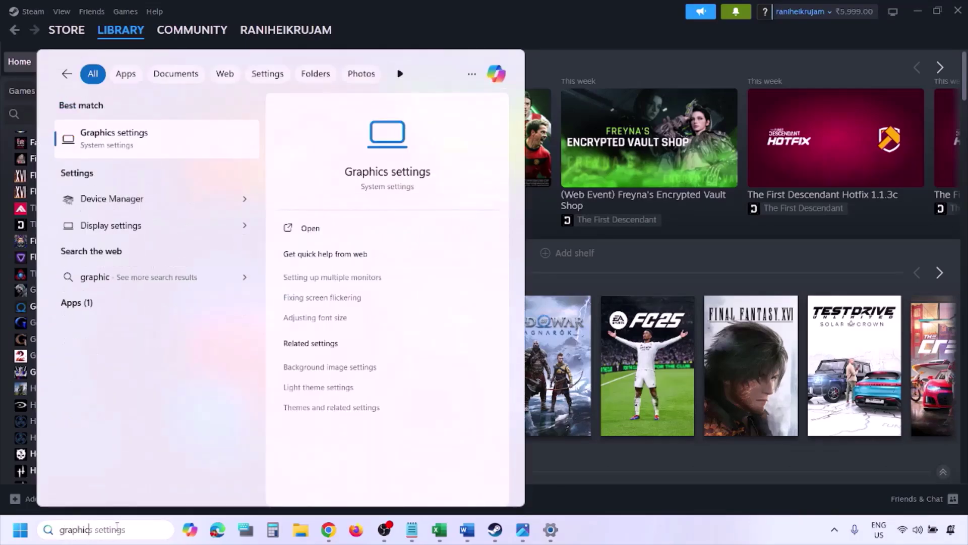
pyautogui.click(143, 147)
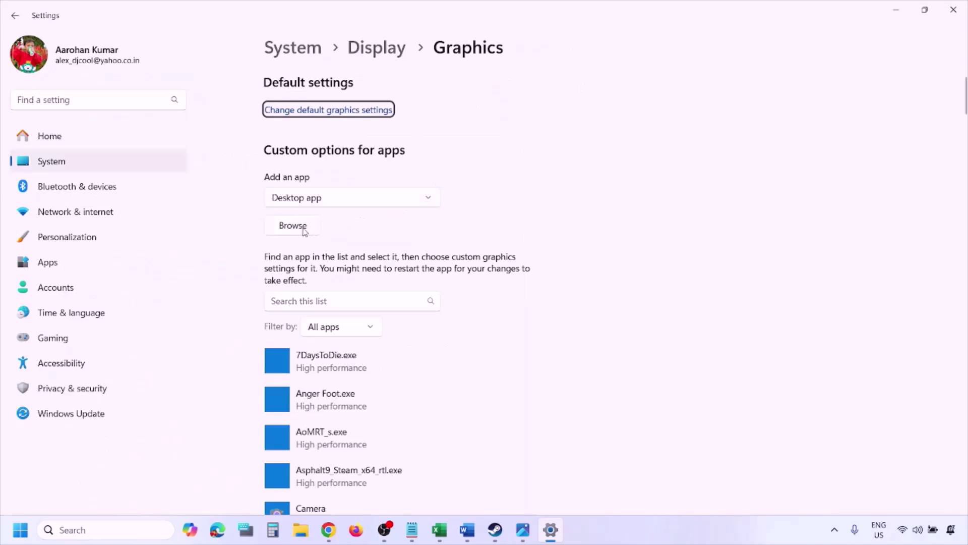
pyautogui.click(304, 229)
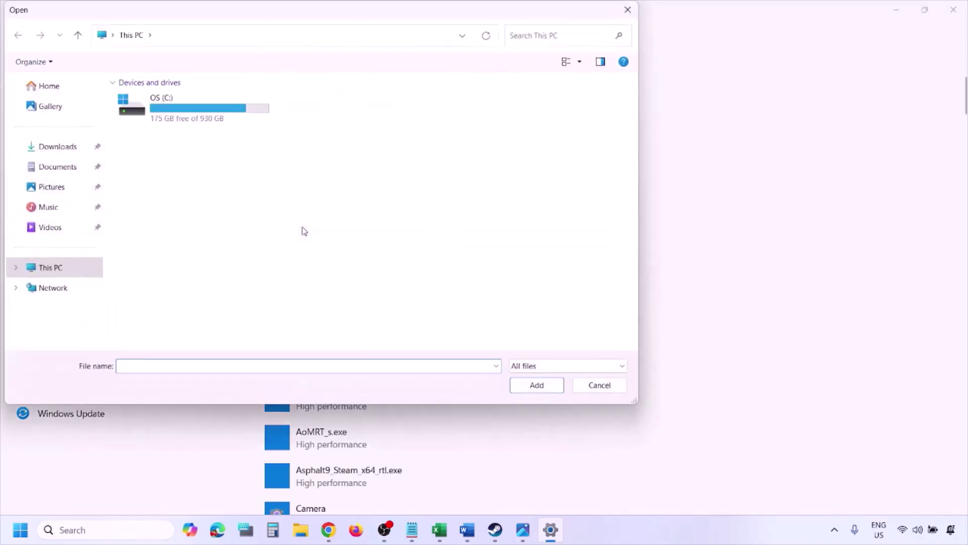
# - Browse to the Steam\steamapps folder inside Program Files (x86) on the C: drive, and cancel adding an app
pyautogui.doubleClick(204, 116)
pyautogui.scroll(-3, 227, 237)
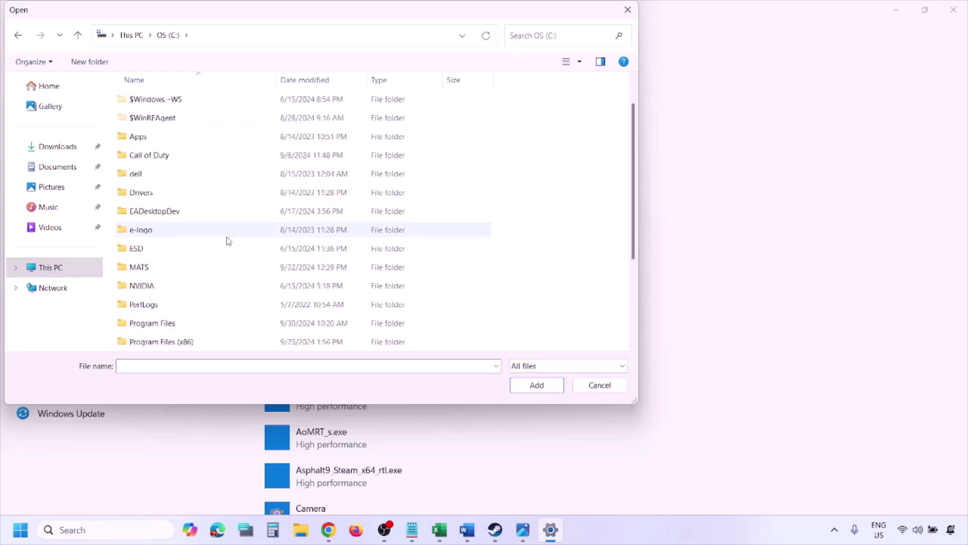
pyautogui.doubleClick(202, 217)
pyautogui.scroll(-5, 210, 216)
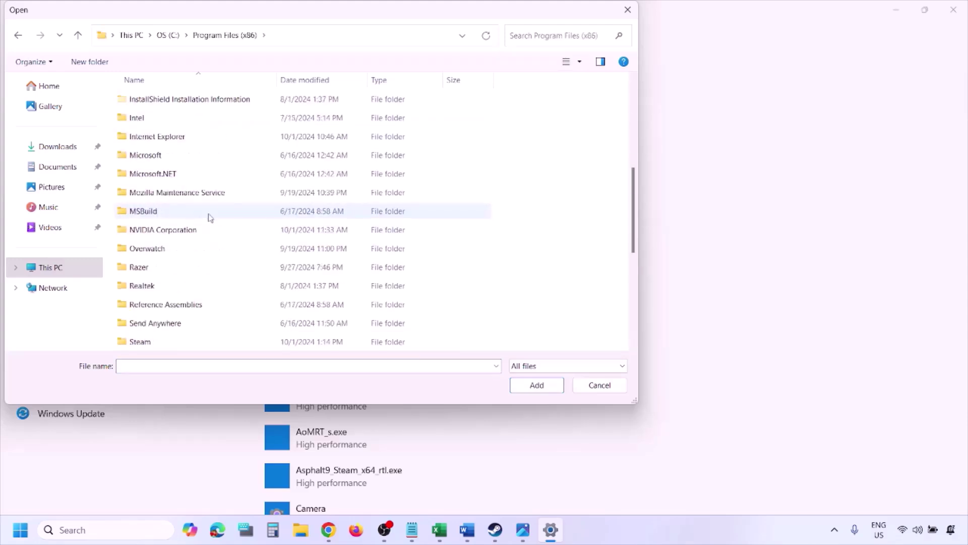
pyautogui.scroll(-3, 190, 238)
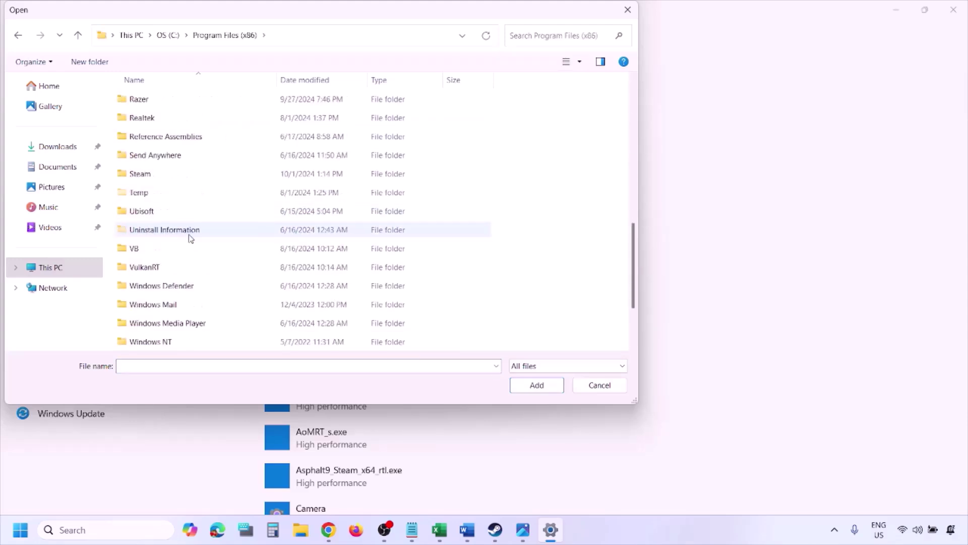
pyautogui.doubleClick(146, 174)
pyautogui.scroll(-2, 156, 254)
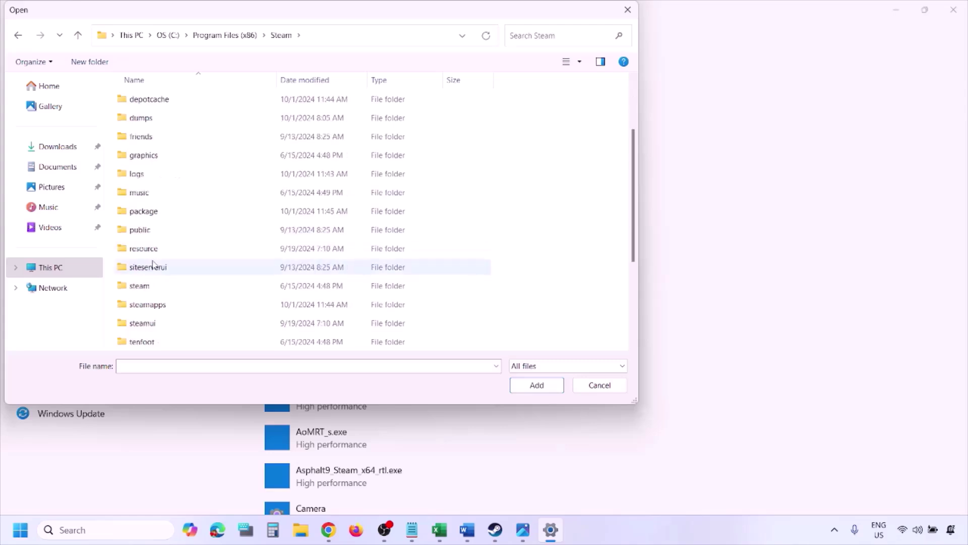
pyautogui.scroll(-2, 162, 225)
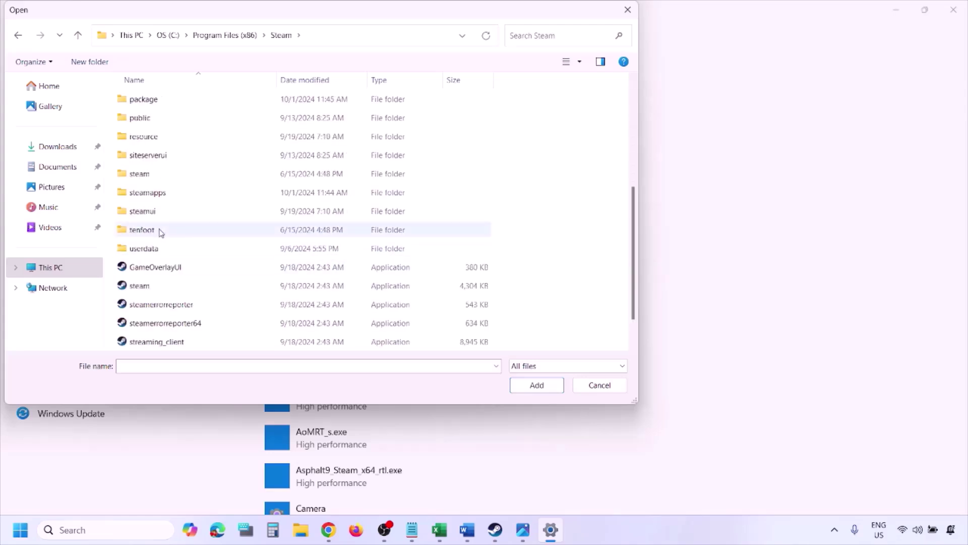
pyautogui.doubleClick(156, 193)
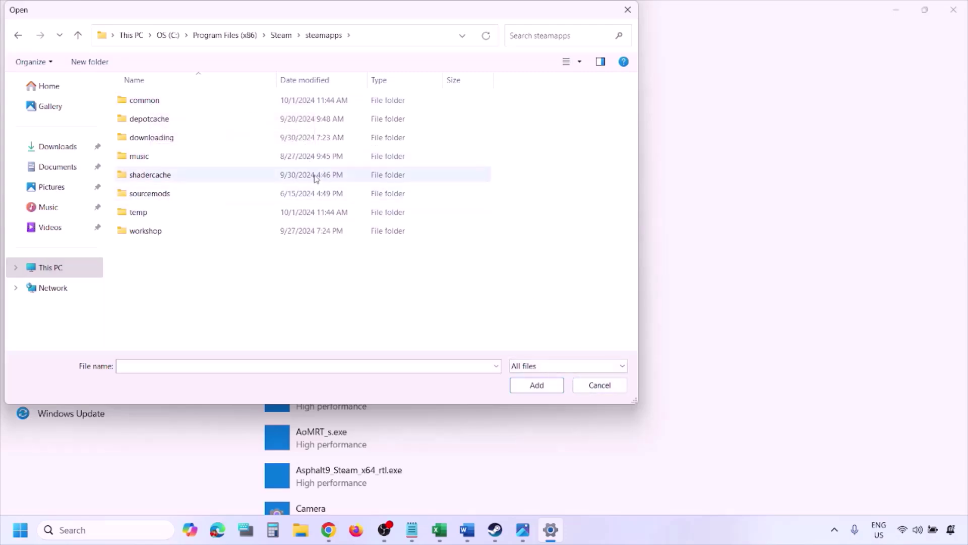
pyautogui.click(587, 388)
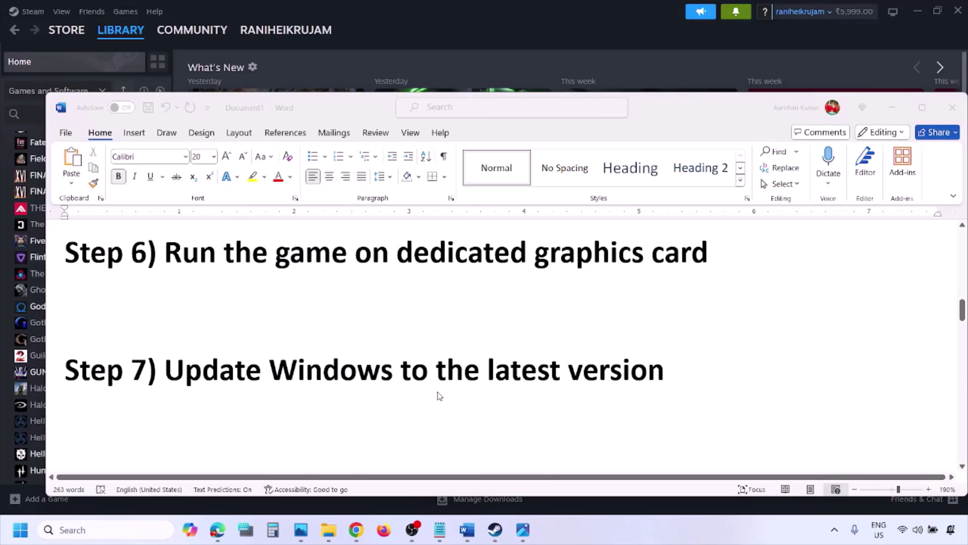
# - Highlight the Step 7 Windows update instruction in the document, and check for updates in the Windows Update settings
pyautogui.moveTo(171, 370); pyautogui.dragTo(651, 384)
pyautogui.press('super+i')
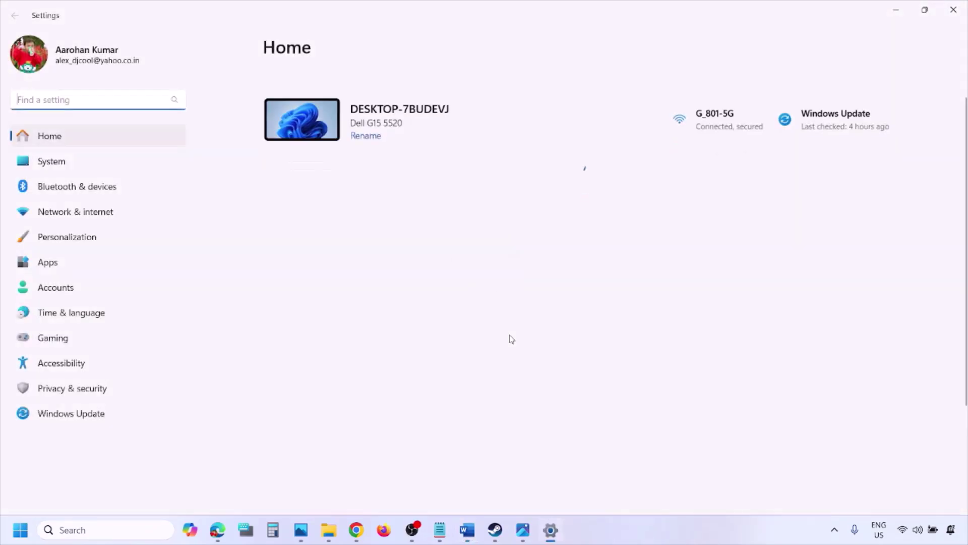
pyautogui.click(81, 416)
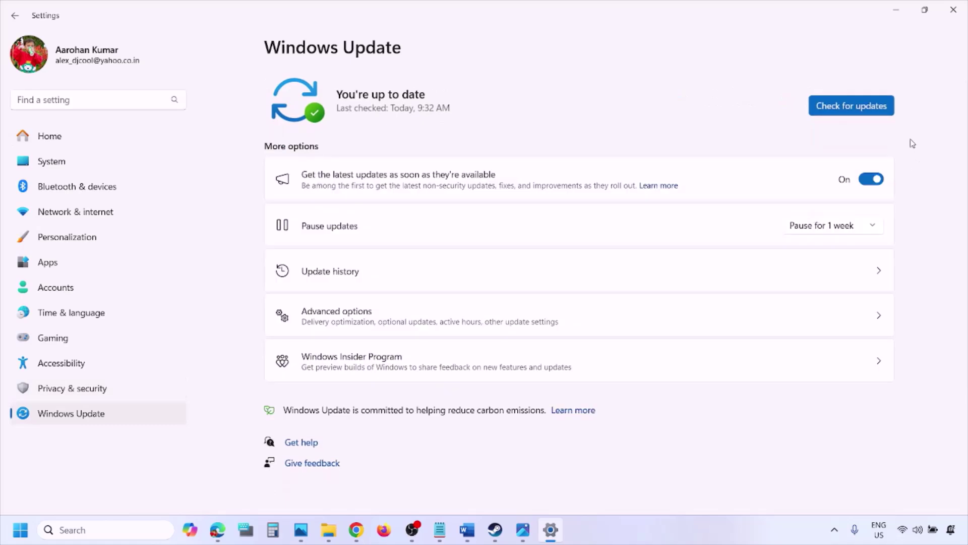
pyautogui.click(851, 106)
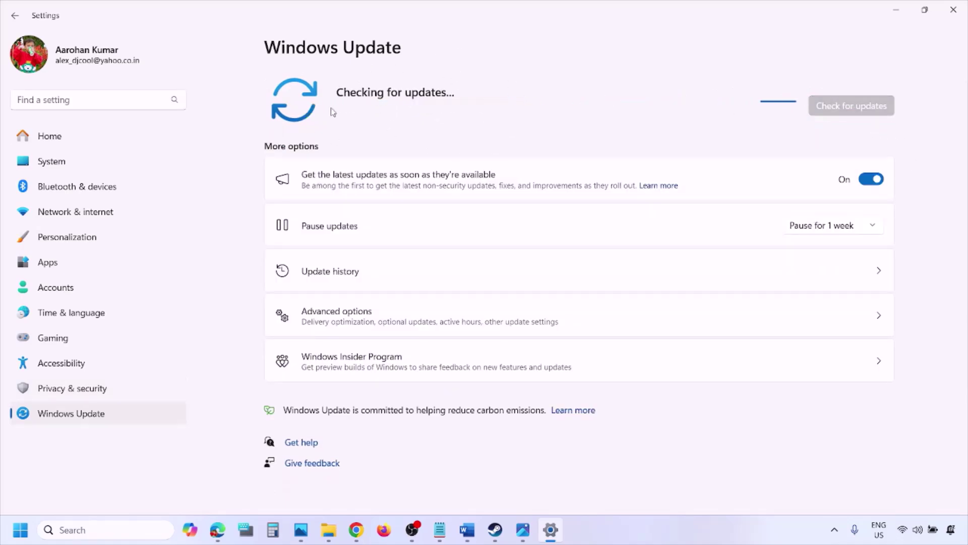
# - Show the computer's power options with Restart and return to the Word document without restarting
pyautogui.click(20, 529)
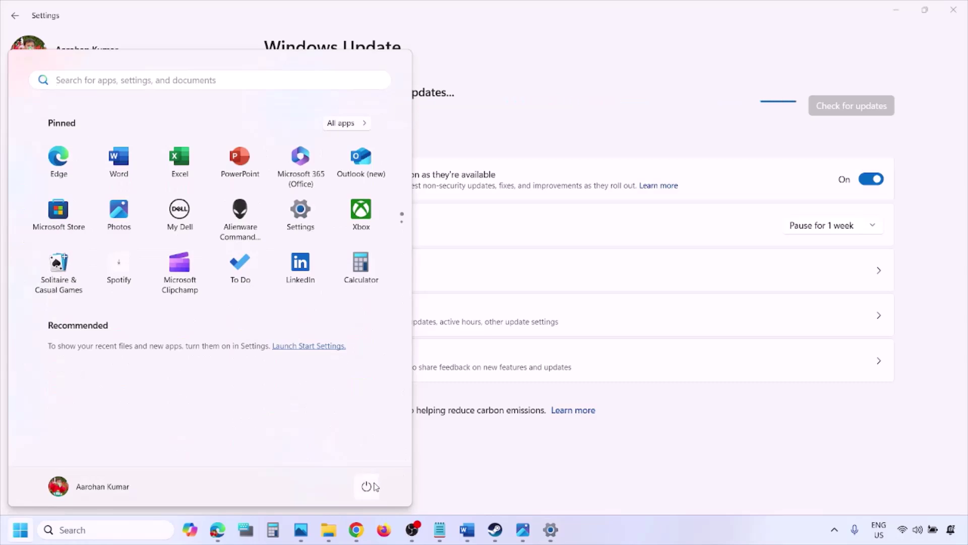
pyautogui.click(367, 486)
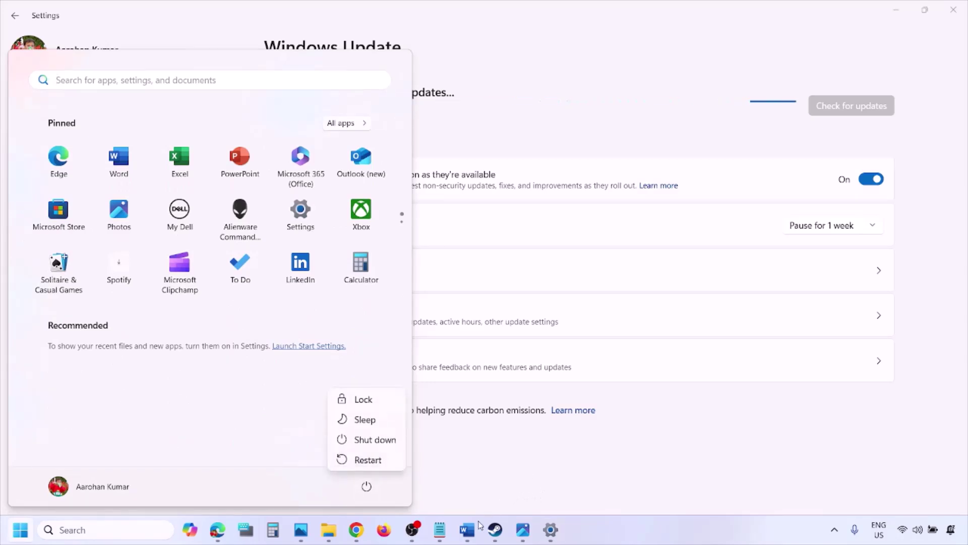
pyautogui.click(469, 535)
# - Copy the Visual C++ link under Step 8 of the document and open it in a new Chrome window
pyautogui.scroll(-3, 424, 395)
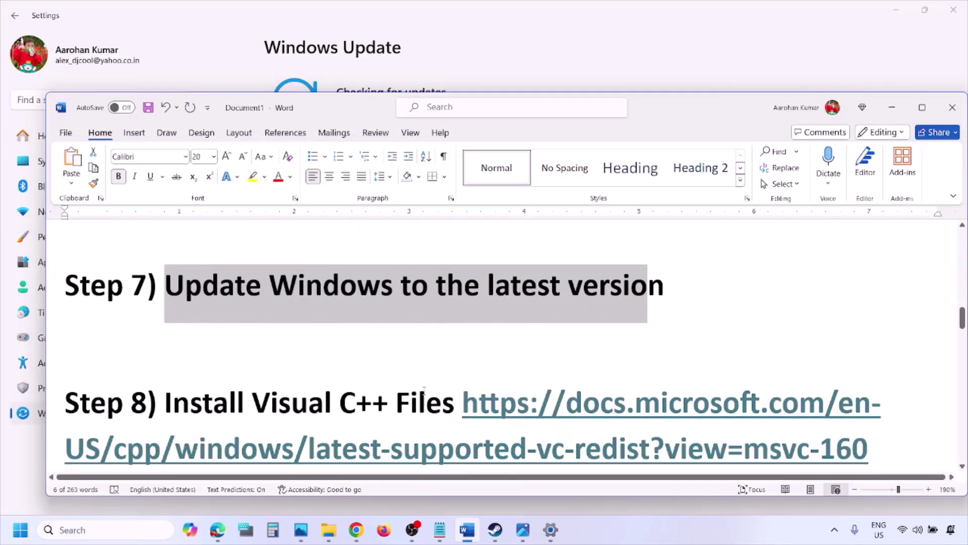
pyautogui.moveTo(884, 420); pyautogui.dragTo(618, 385)
pyautogui.hotkey('ctrl', 'c')
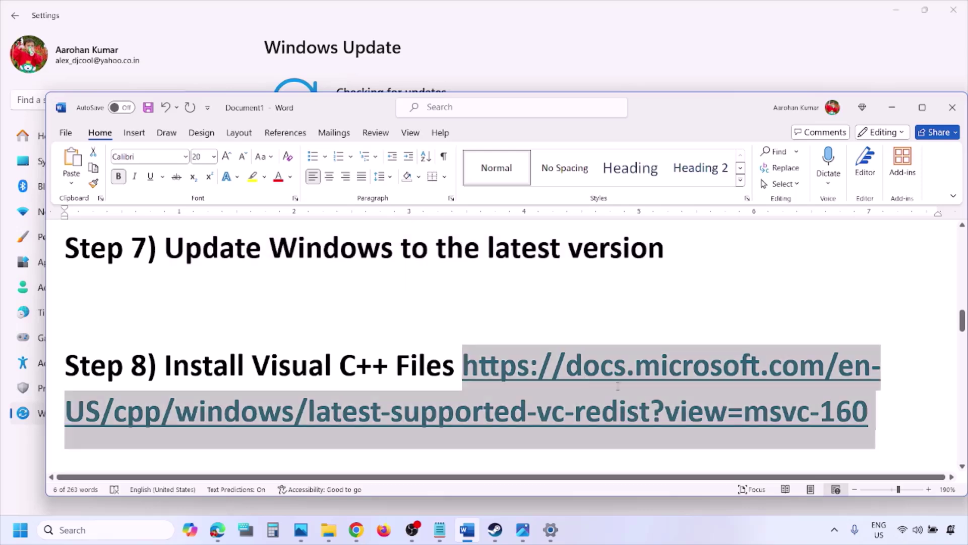
pyautogui.rightClick(356, 530)
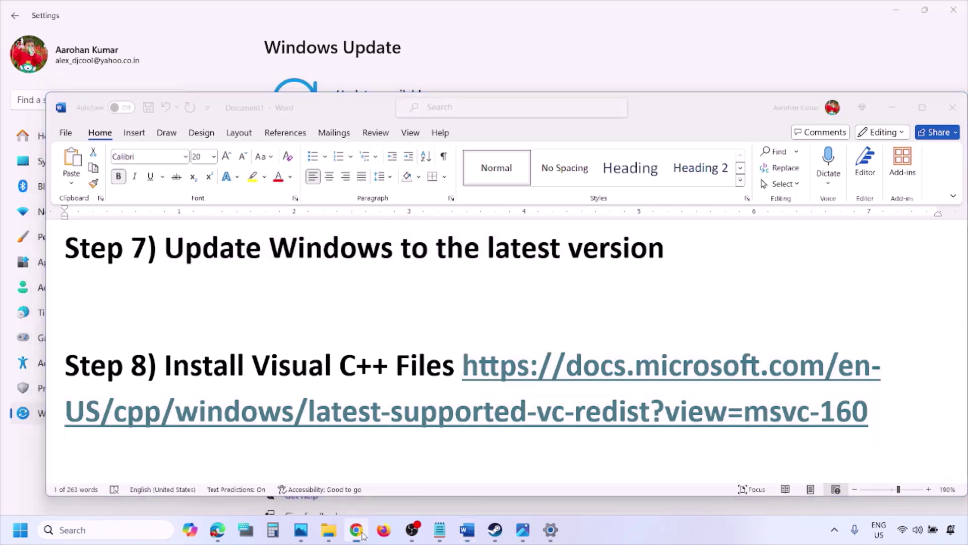
pyautogui.click(316, 418)
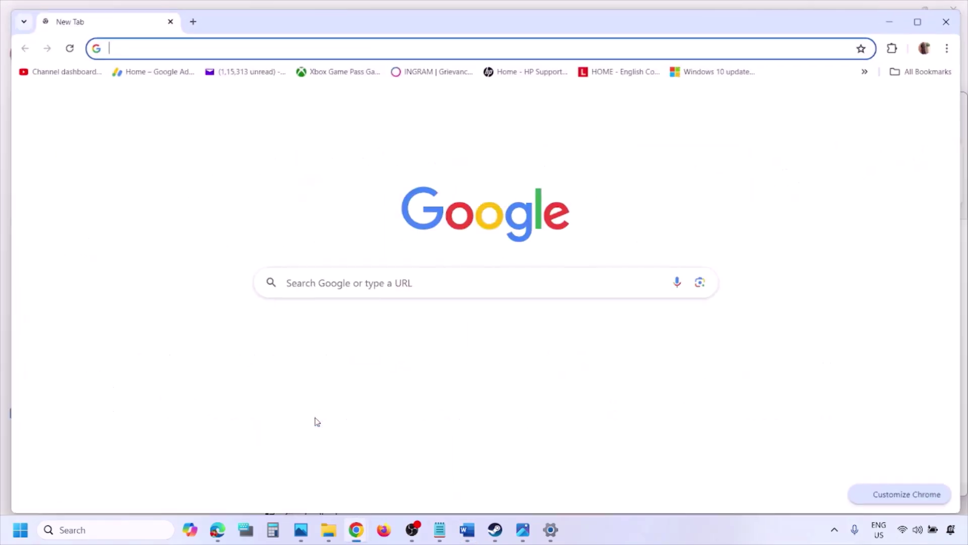
pyautogui.hotkey('ctrl', 'v')
pyautogui.press('Return')
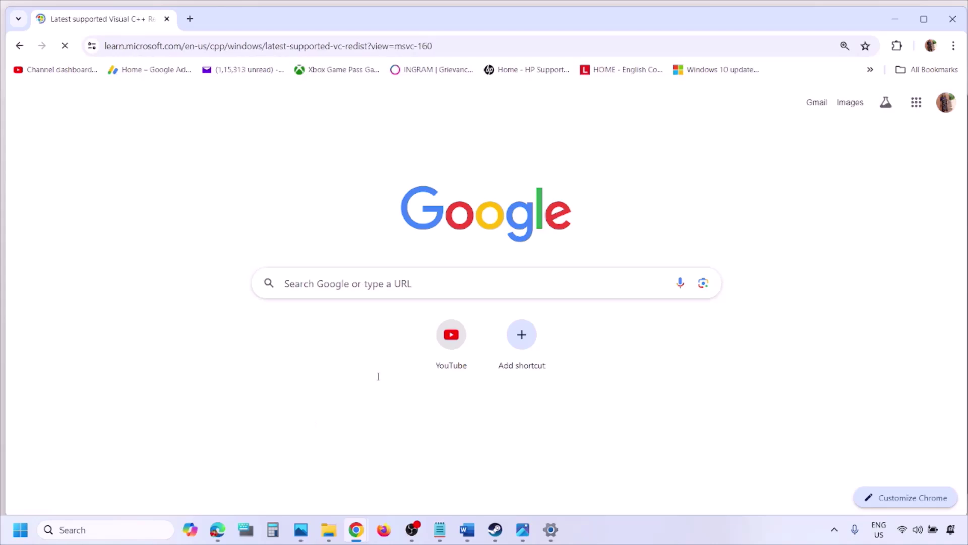
# - Find the Visual Studio 2015, 2017, 2019, and 2022 section and highlight the X86 and X64 architectures in its download table
pyautogui.scroll(-4, 419, 296)
pyautogui.scroll(-6, 421, 297)
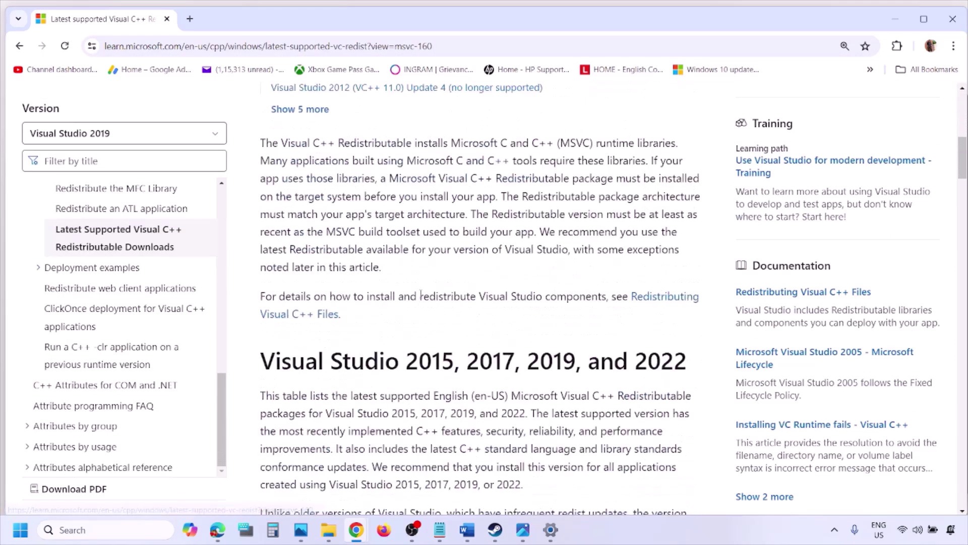
pyautogui.moveTo(312, 275); pyautogui.dragTo(649, 270)
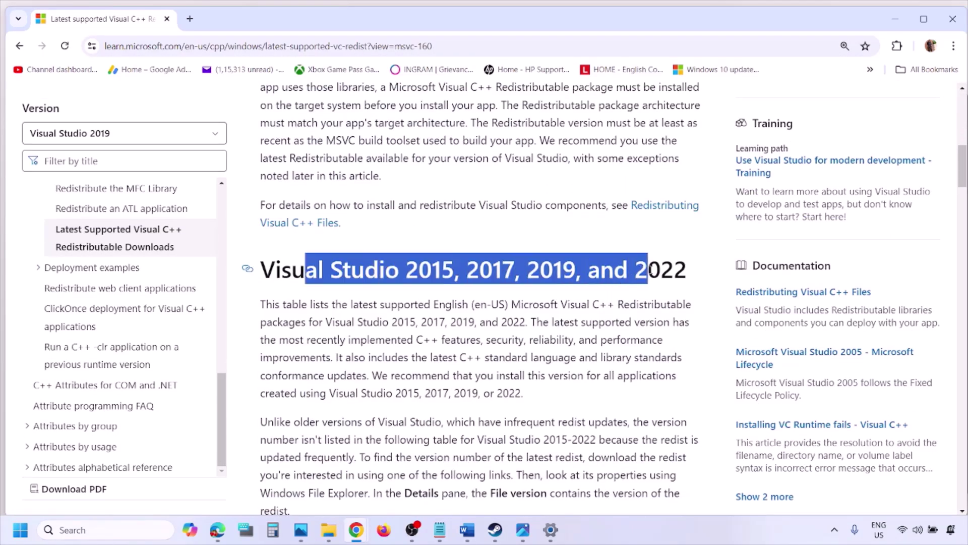
pyautogui.scroll(-10, 425, 360)
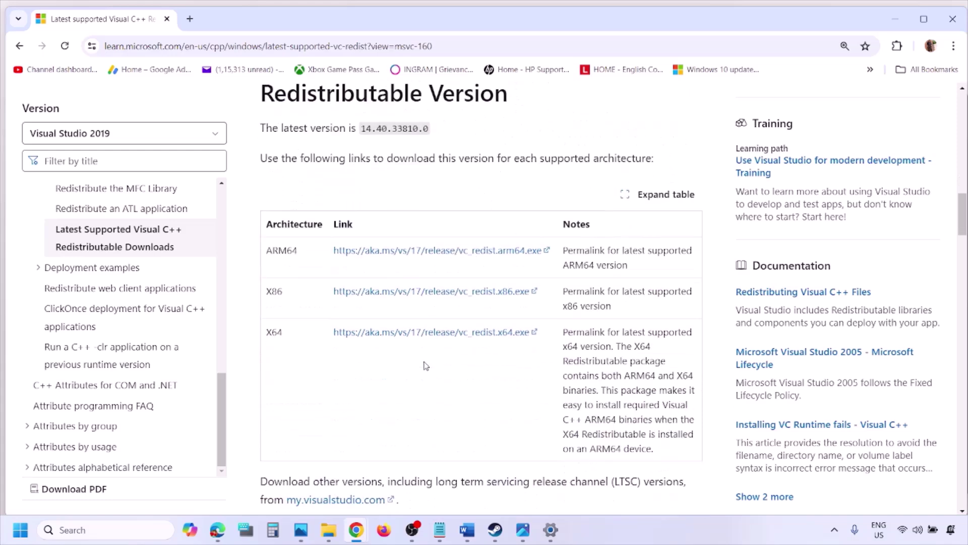
pyautogui.doubleClick(273, 290)
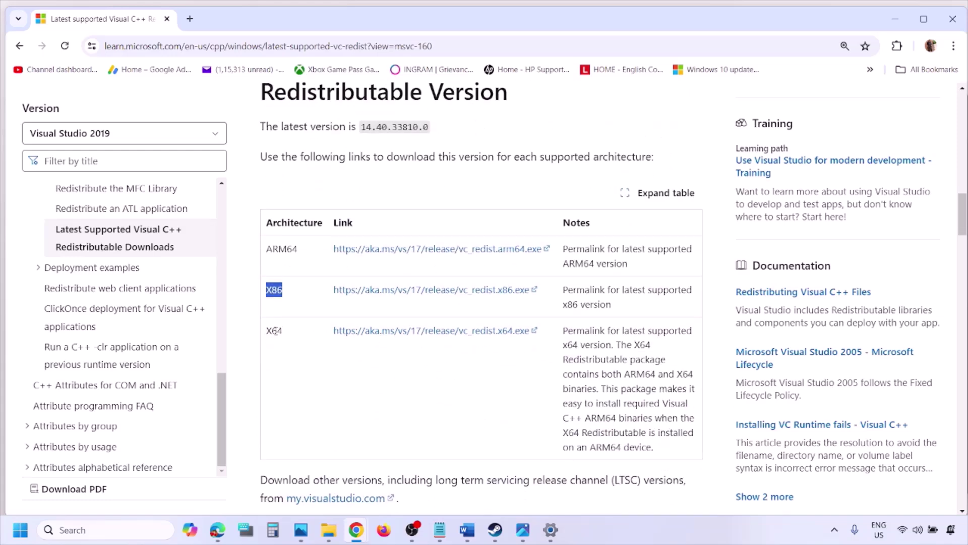
pyautogui.doubleClick(275, 331)
# - Download the X86 Visual C++ redistributable, run it and start its repair
pyautogui.moveTo(269, 289); pyautogui.dragTo(476, 295)
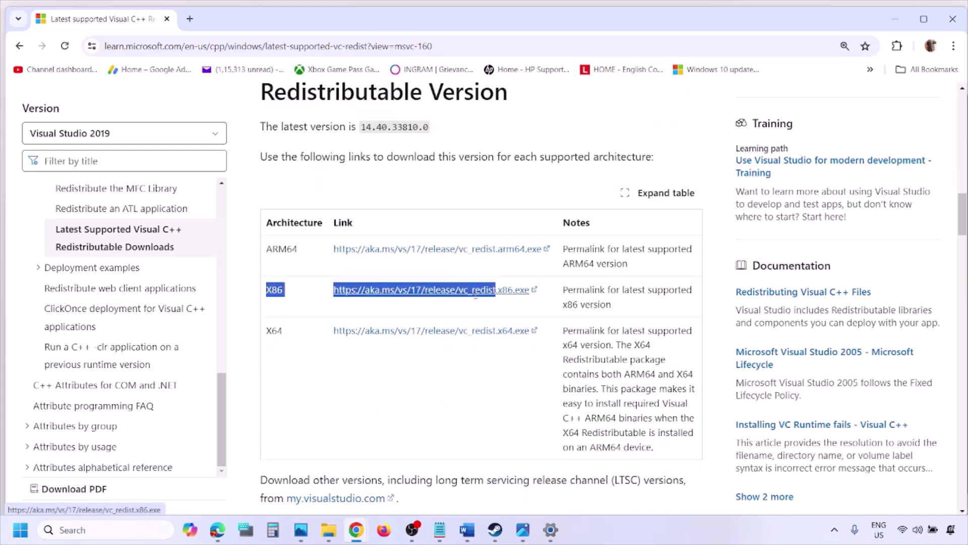
pyautogui.click(475, 298)
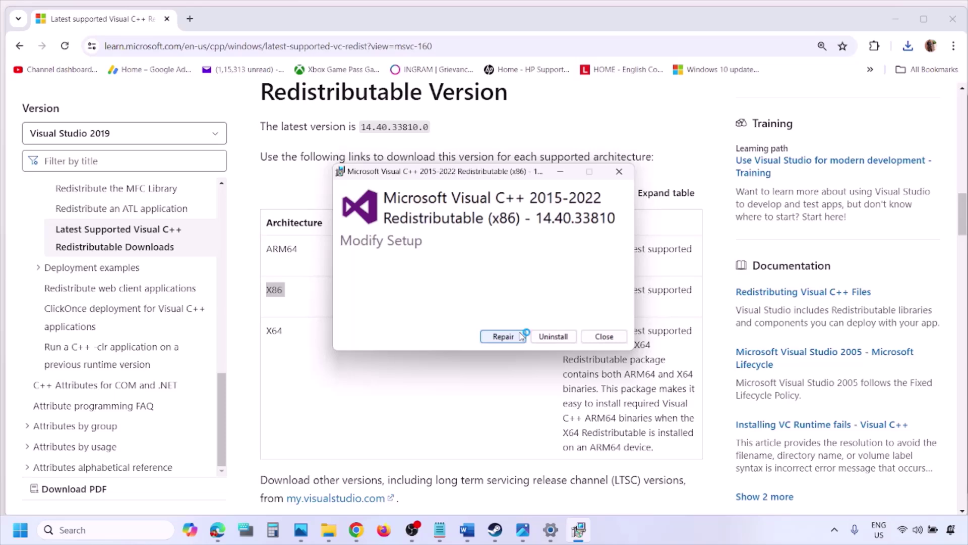
pyautogui.click(519, 336)
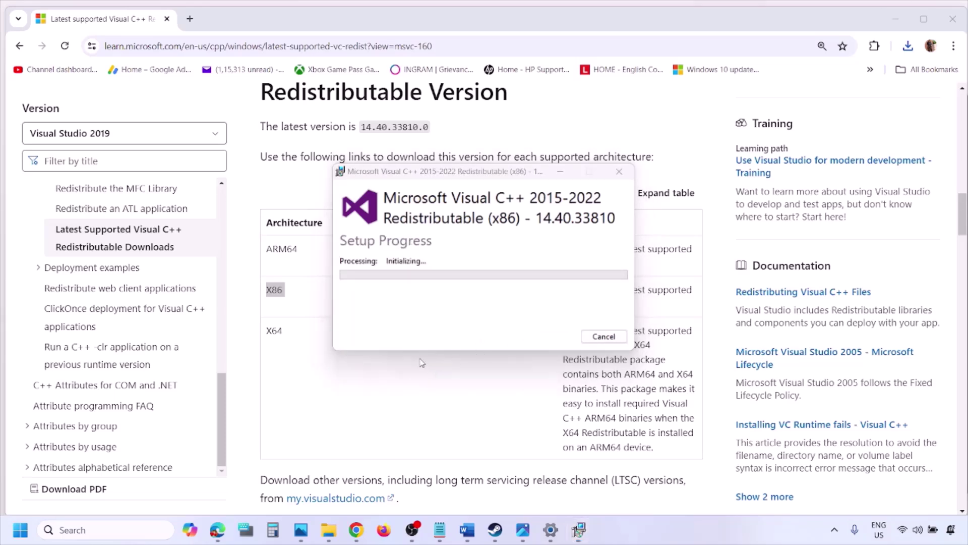
# - Download and run the X64 Visual C++ redistributable, start its repair, and move the x86 and x64 setup windows apart
pyautogui.doubleClick(272, 332)
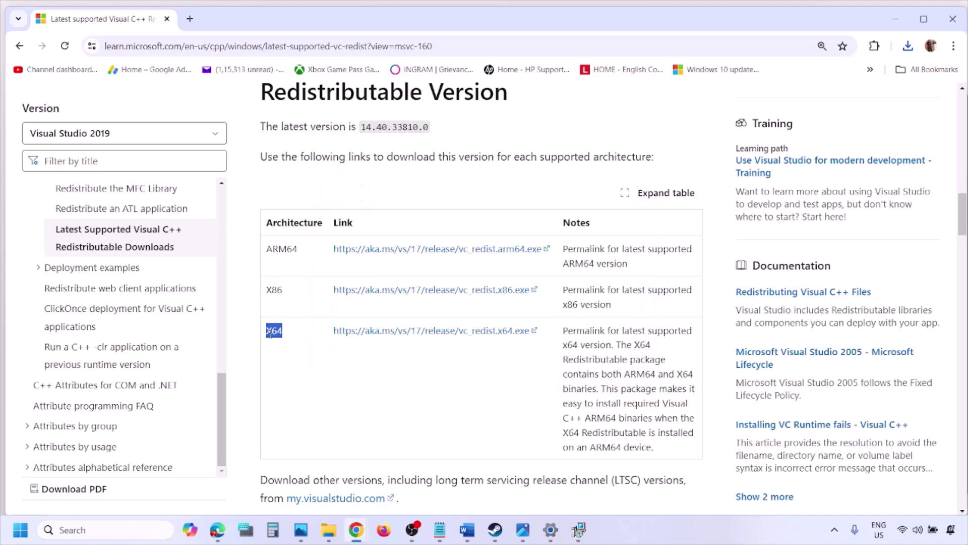
pyautogui.click(438, 335)
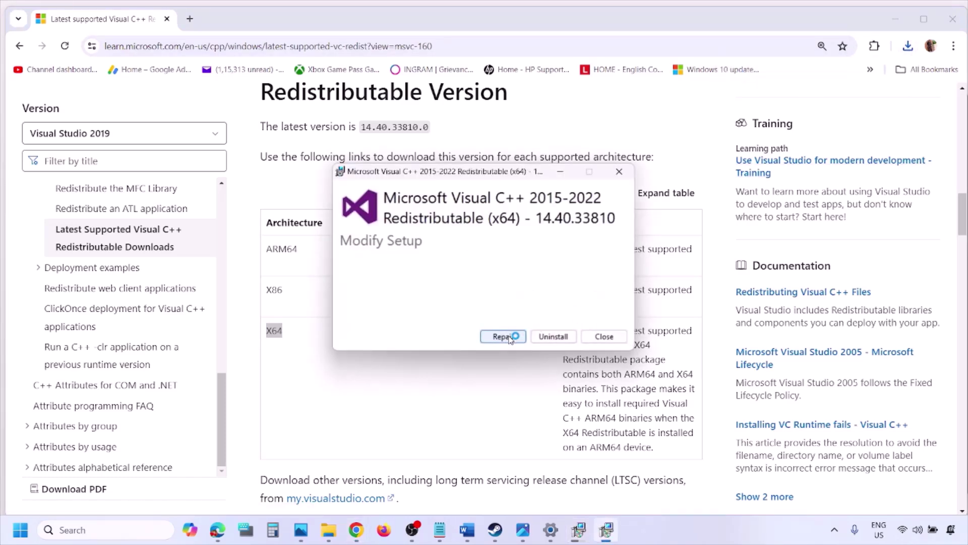
pyautogui.click(509, 336)
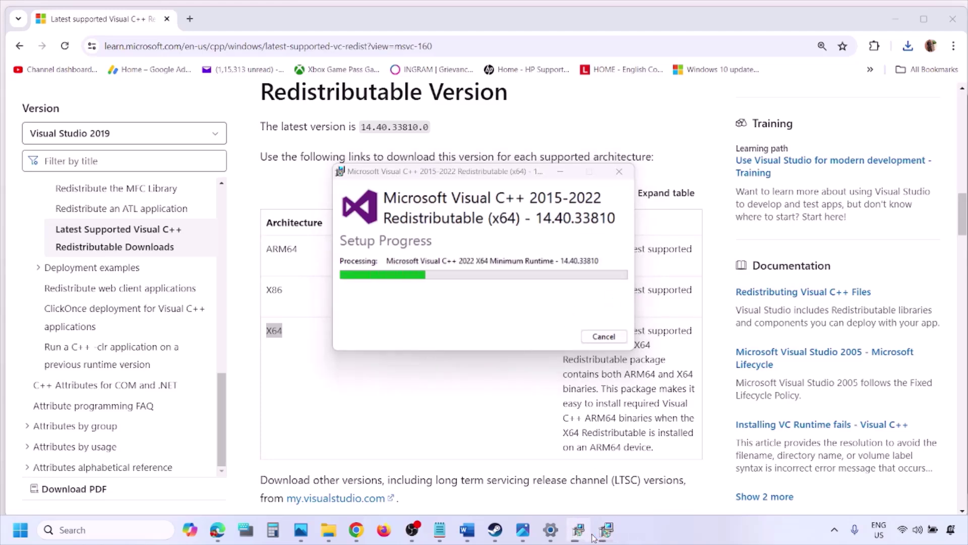
pyautogui.moveTo(532, 172); pyautogui.dragTo(306, 216)
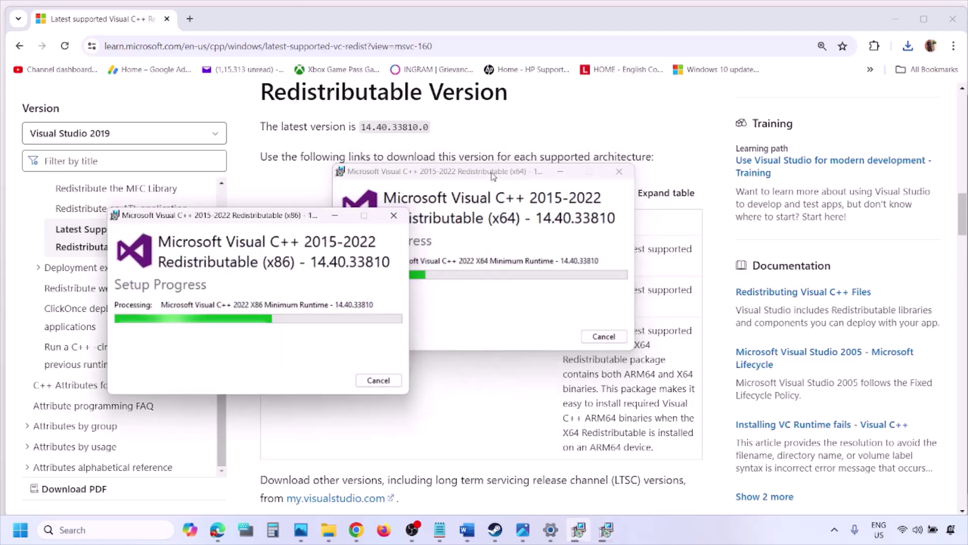
pyautogui.moveTo(473, 180); pyautogui.dragTo(596, 235)
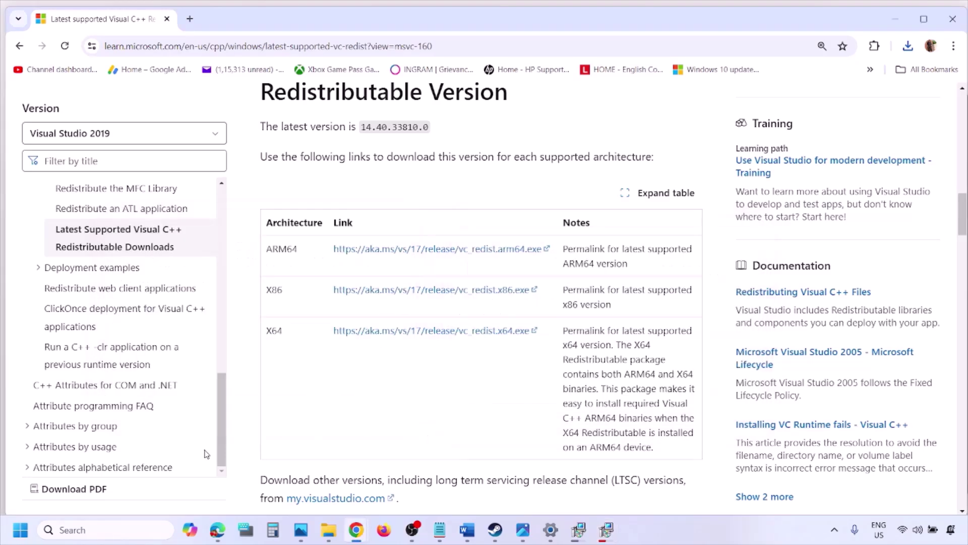
# - Show the computer's power options over the Visual C++ download page and close them without restarting
pyautogui.click(20, 529)
pyautogui.click(367, 485)
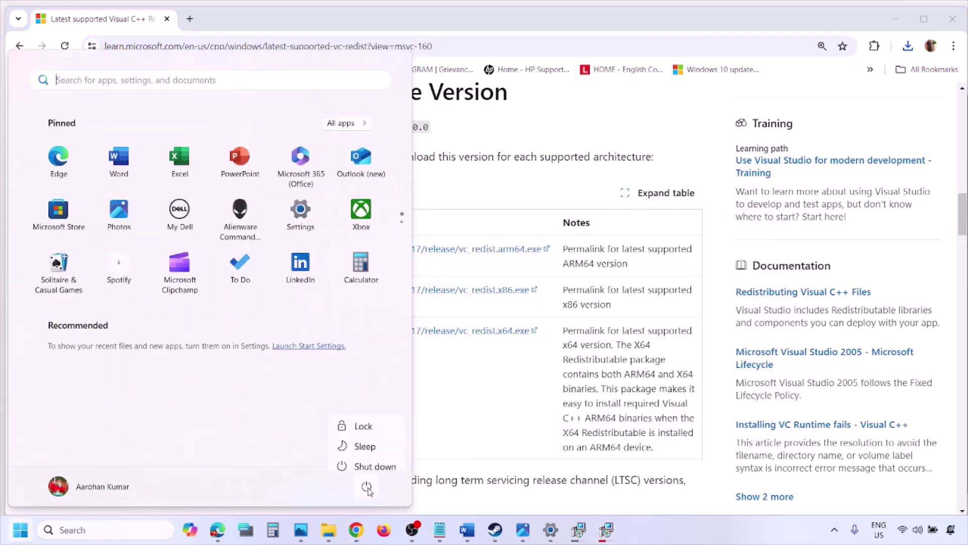
pyautogui.click(502, 427)
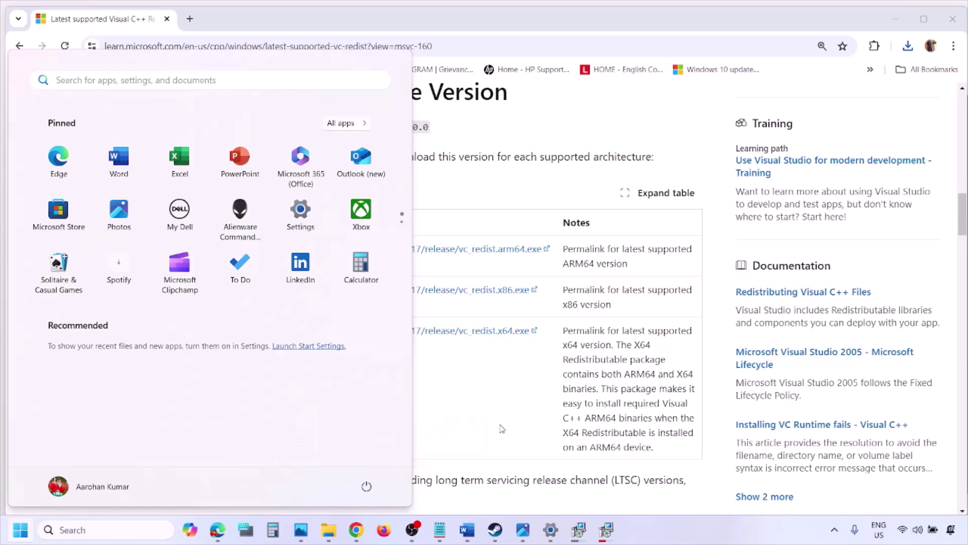
pyautogui.click(502, 428)
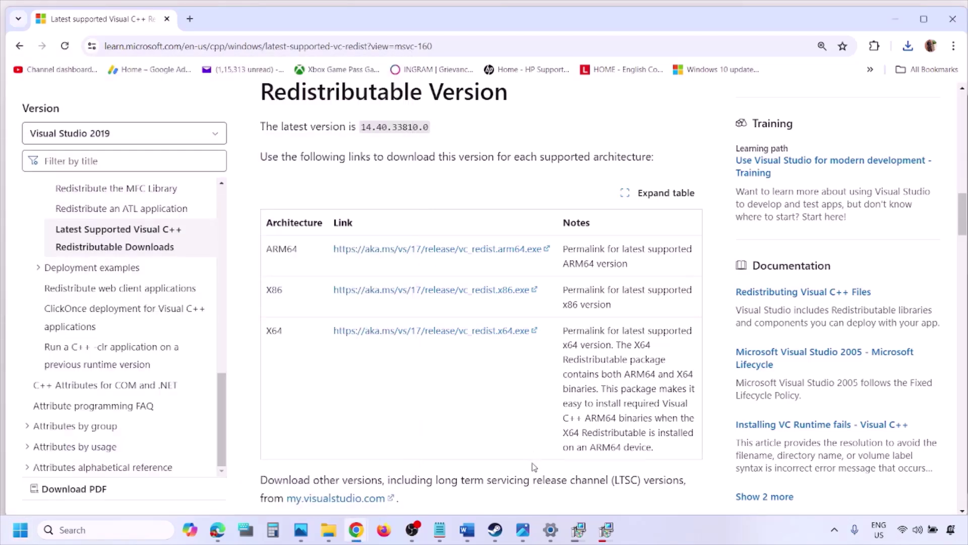
# - Switch back to the Word document, go to Step 9 on unplugging external devices, and maximize the window
pyautogui.click(467, 529)
pyautogui.scroll(-2, 415, 342)
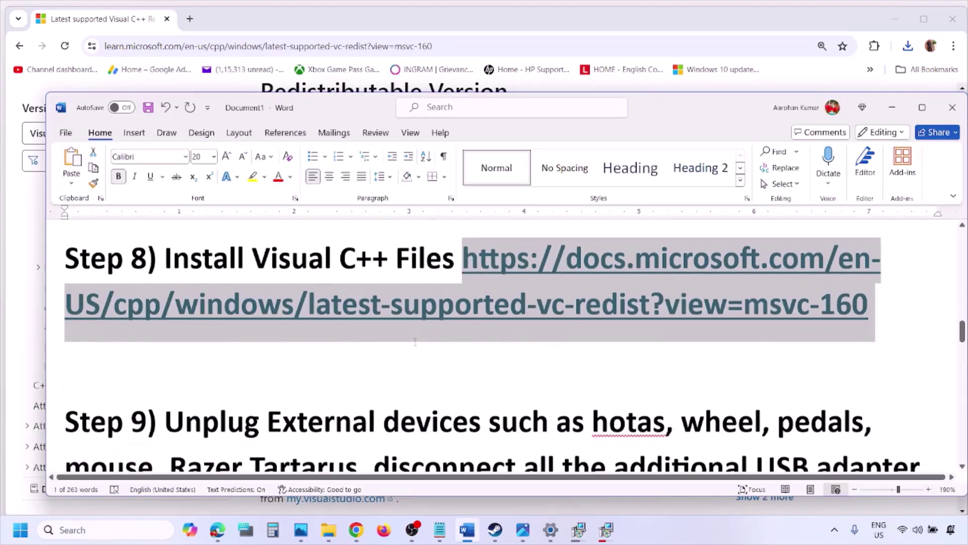
pyautogui.scroll(-3, 415, 341)
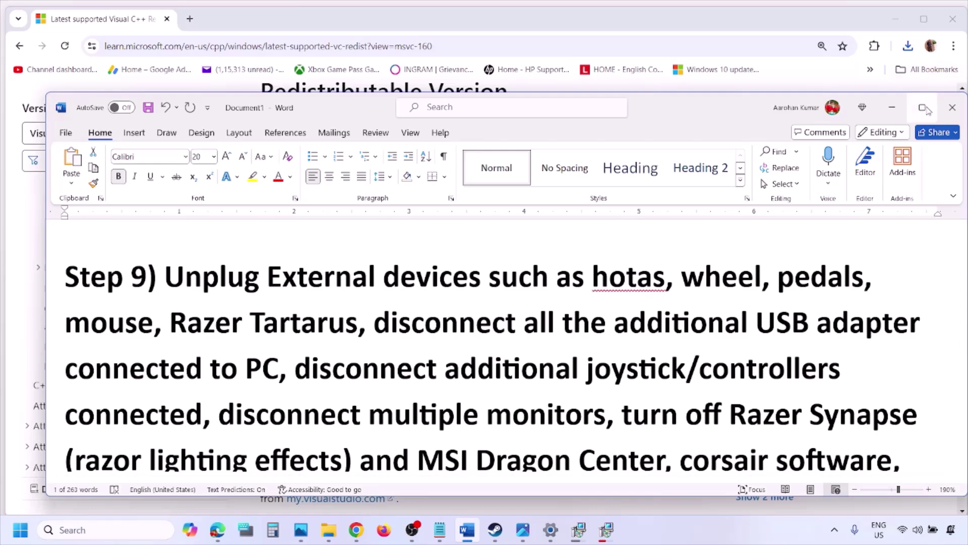
pyautogui.click(925, 108)
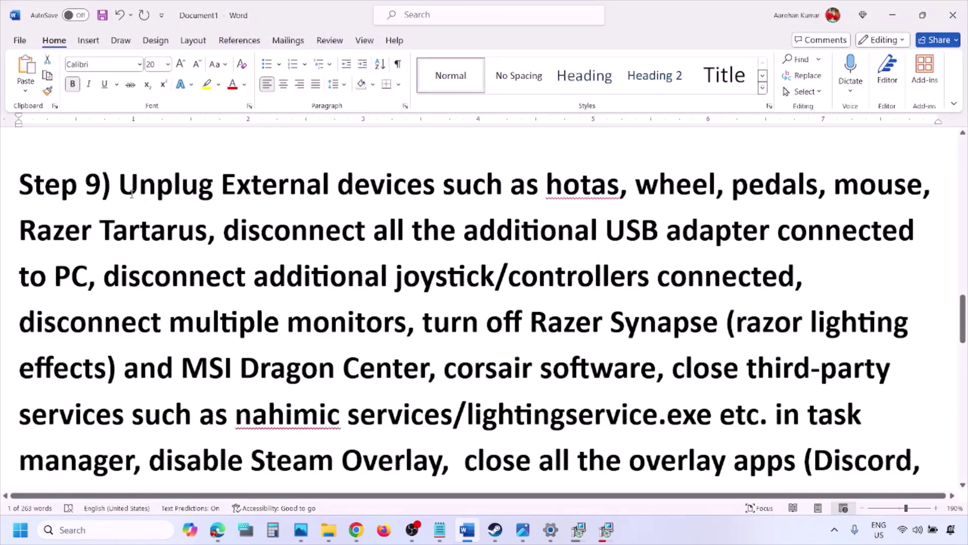
# - Go through Step 9, selecting the passages on external devices, extra controllers, multiple monitors, and Razer Synapse and other third-party services
pyautogui.moveTo(122, 188); pyautogui.dragTo(716, 230)
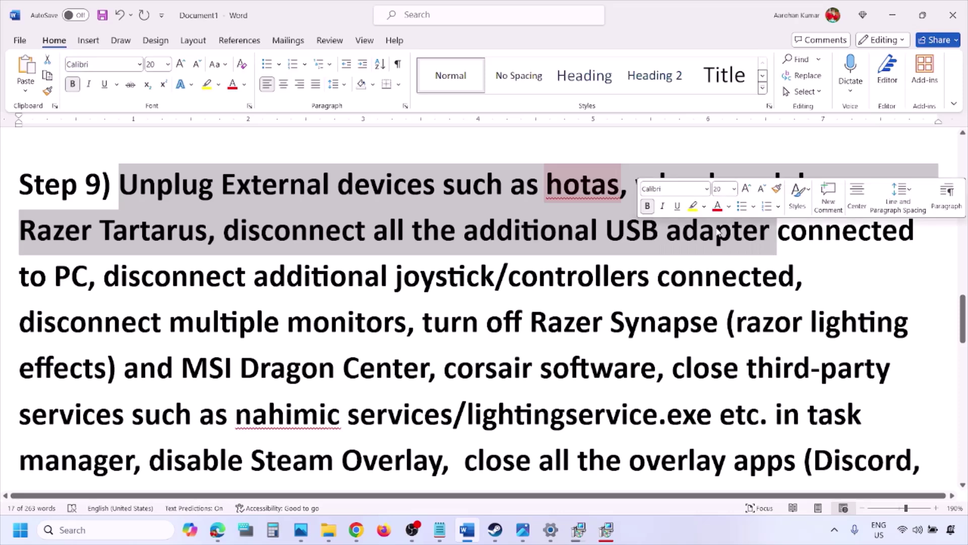
pyautogui.click(716, 229)
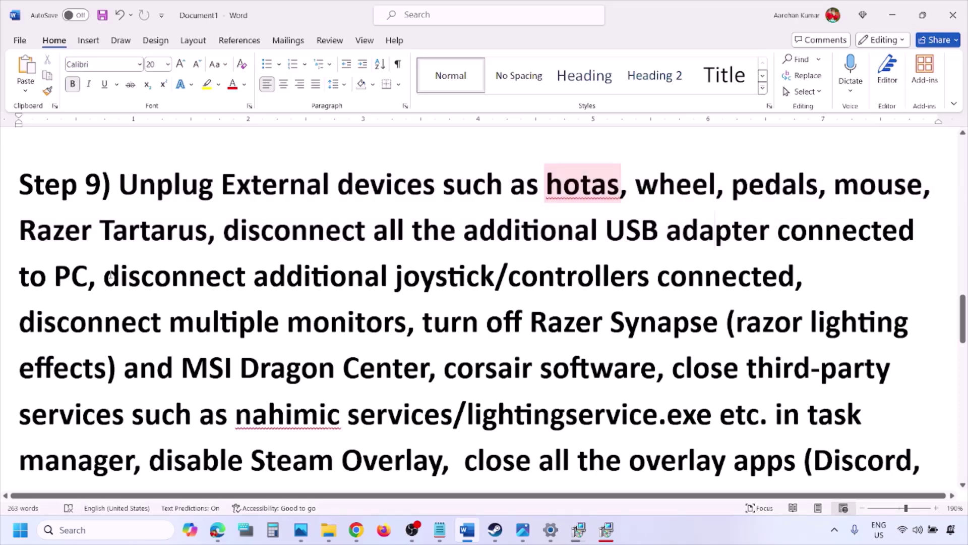
pyautogui.moveTo(110, 276); pyautogui.dragTo(794, 278)
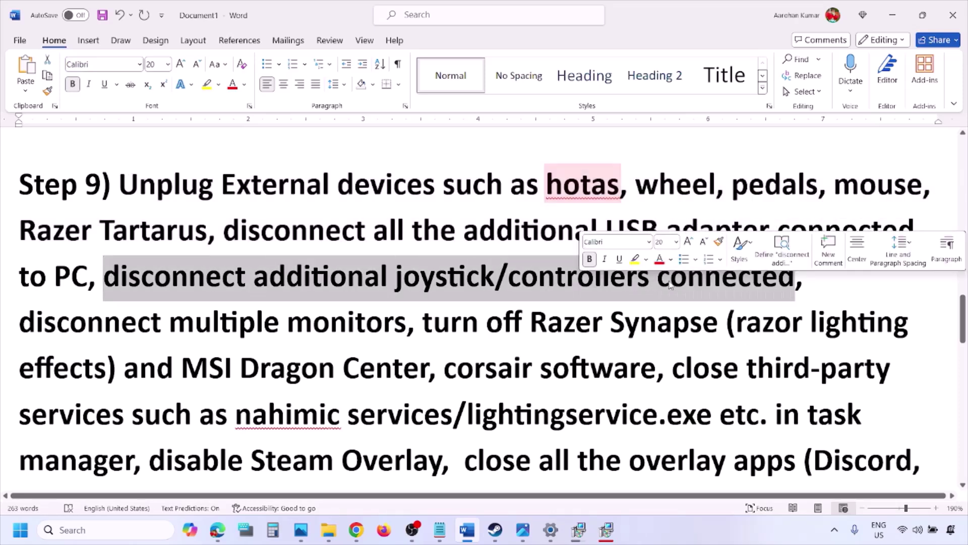
pyautogui.click(639, 323)
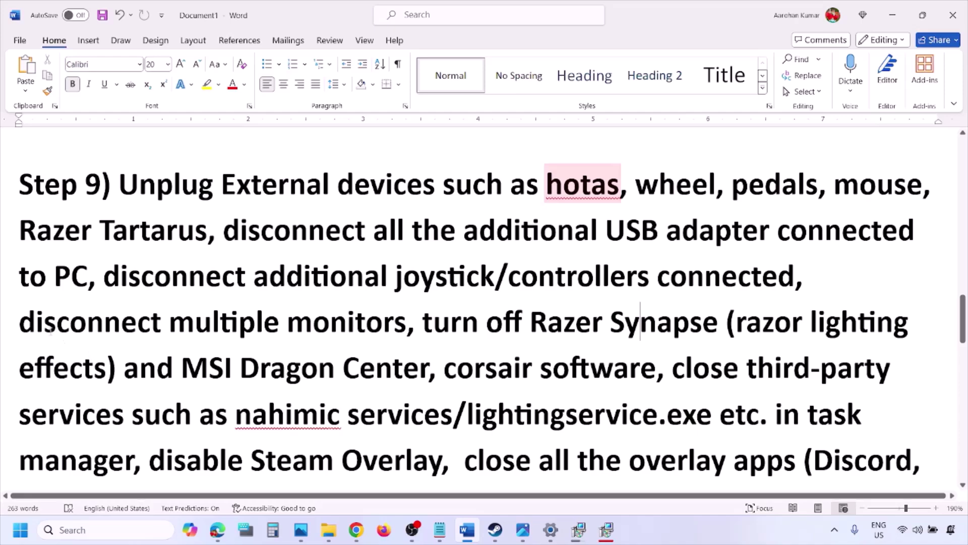
pyautogui.moveTo(36, 323); pyautogui.dragTo(406, 325)
pyautogui.scroll(-1, 402, 288)
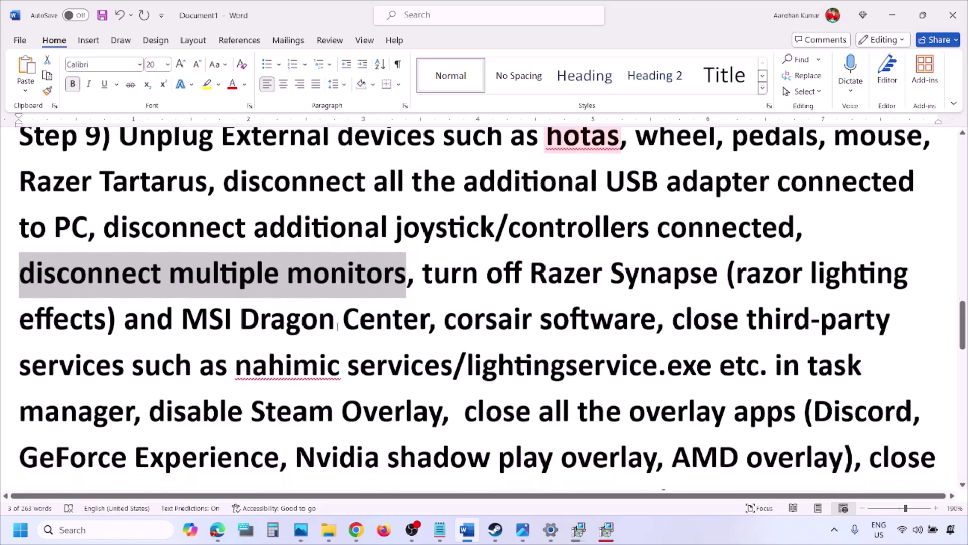
pyautogui.moveTo(424, 265); pyautogui.dragTo(134, 403)
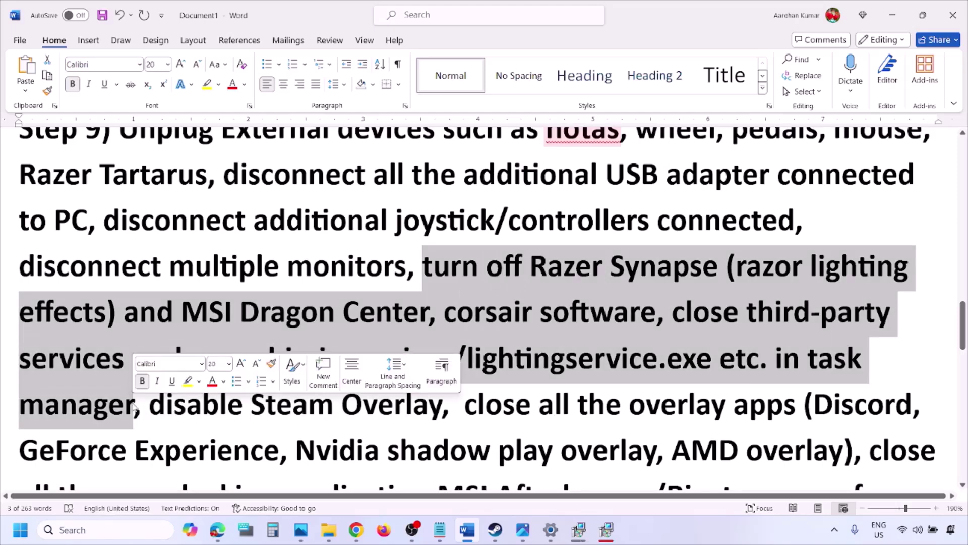
pyautogui.scroll(-1, 172, 347)
# - Point out "disable Steam Overlay" in Step 9, view the Steam library Properties screenshots, and return to that passage
pyautogui.moveTo(171, 347); pyautogui.dragTo(442, 349)
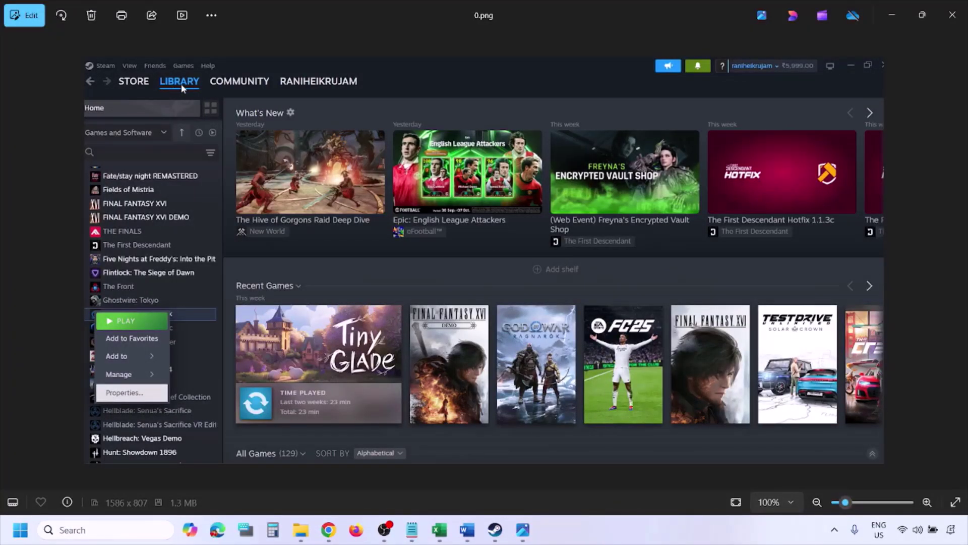
pyautogui.scroll(1, 180, 84)
pyautogui.scroll(-1, 123, 259)
pyautogui.press('Right')
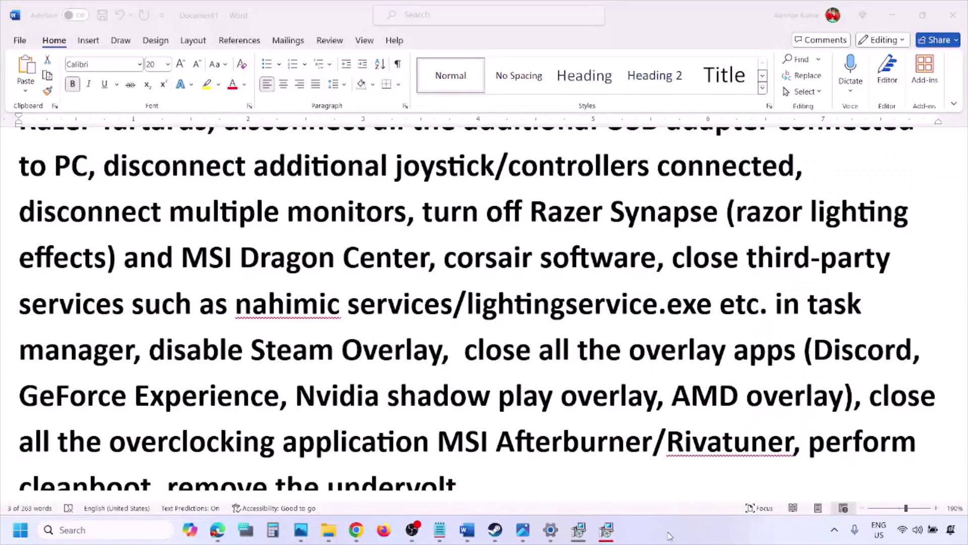
pyautogui.scroll(-2, 577, 401)
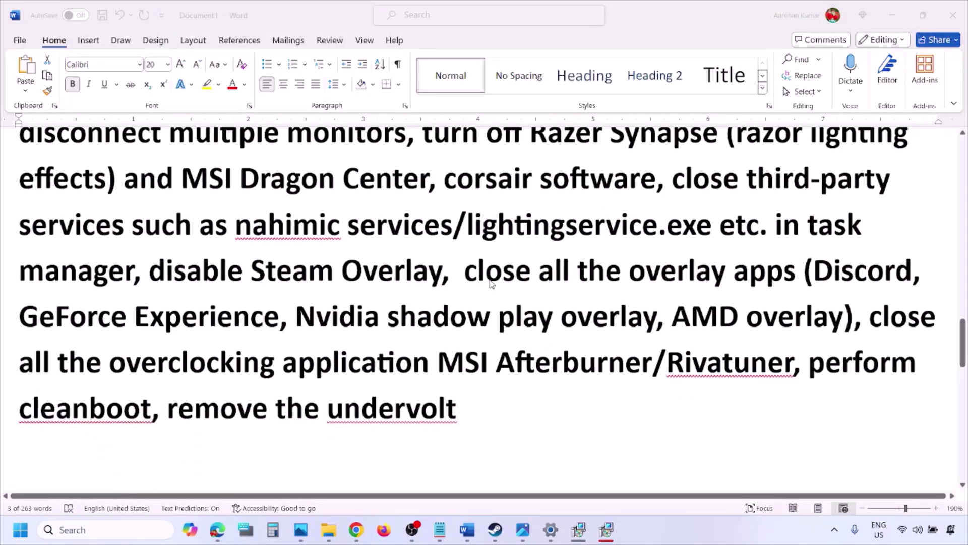
pyautogui.moveTo(441, 272); pyautogui.dragTo(150, 273)
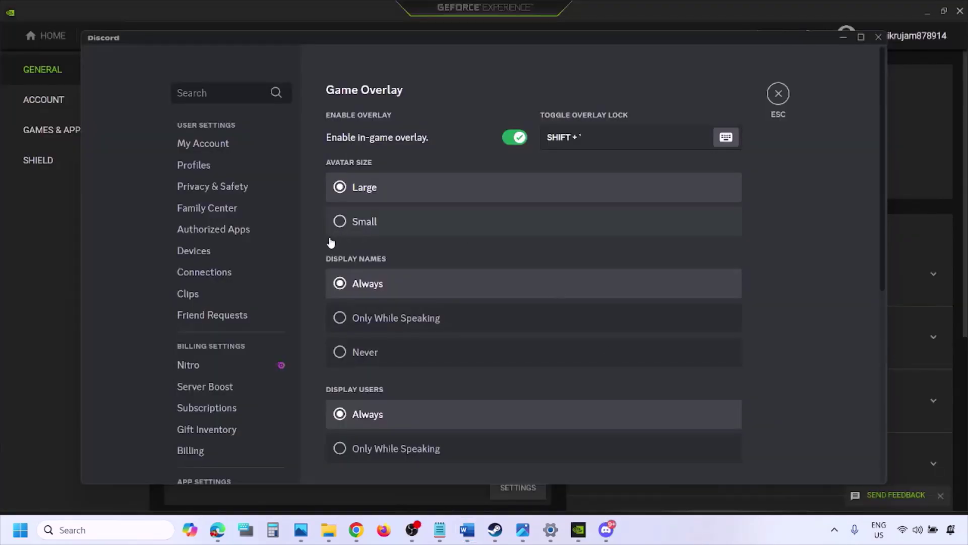
# - Turn off the in-game overlay in Discord's Game Overlay settings and in GeForce Experience's general settings
pyautogui.scroll(-10, 239, 272)
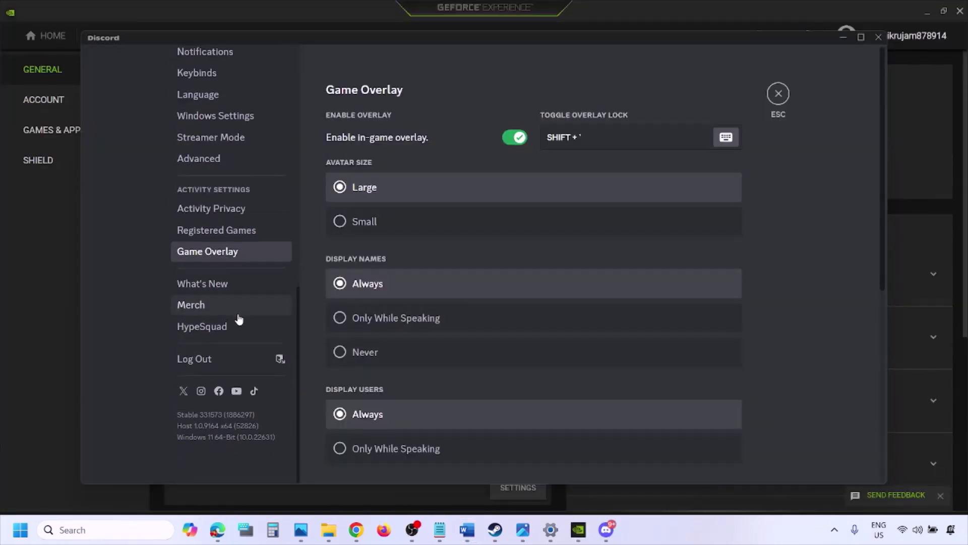
pyautogui.click(224, 252)
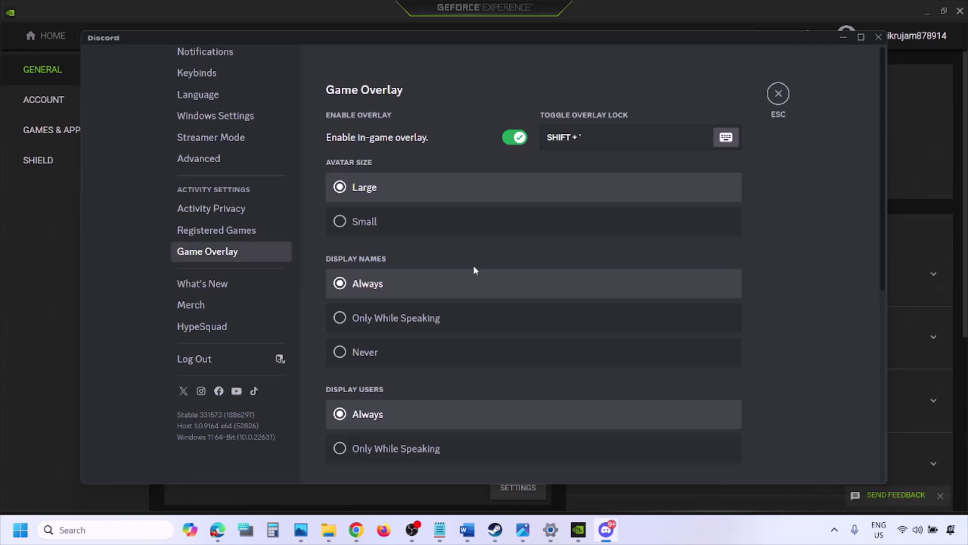
pyautogui.click(509, 141)
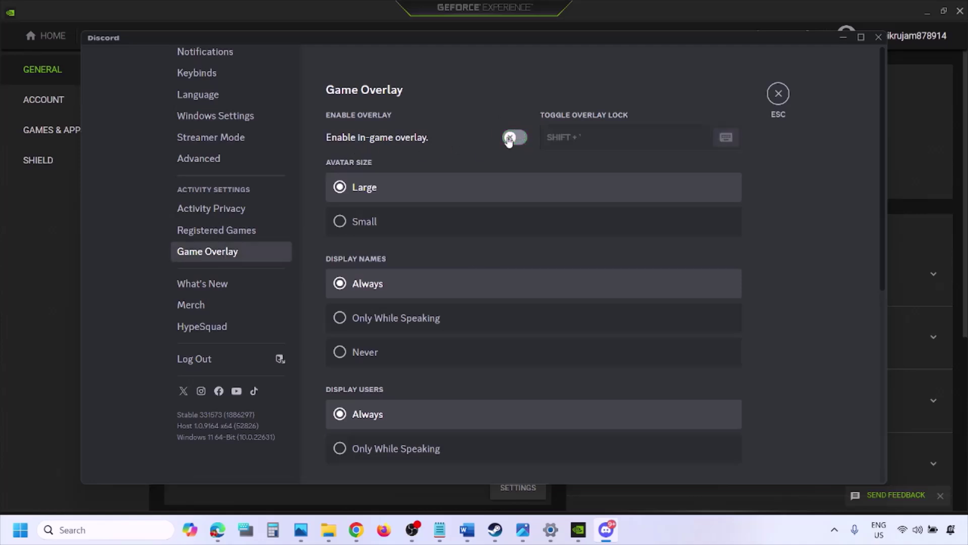
pyautogui.click(580, 530)
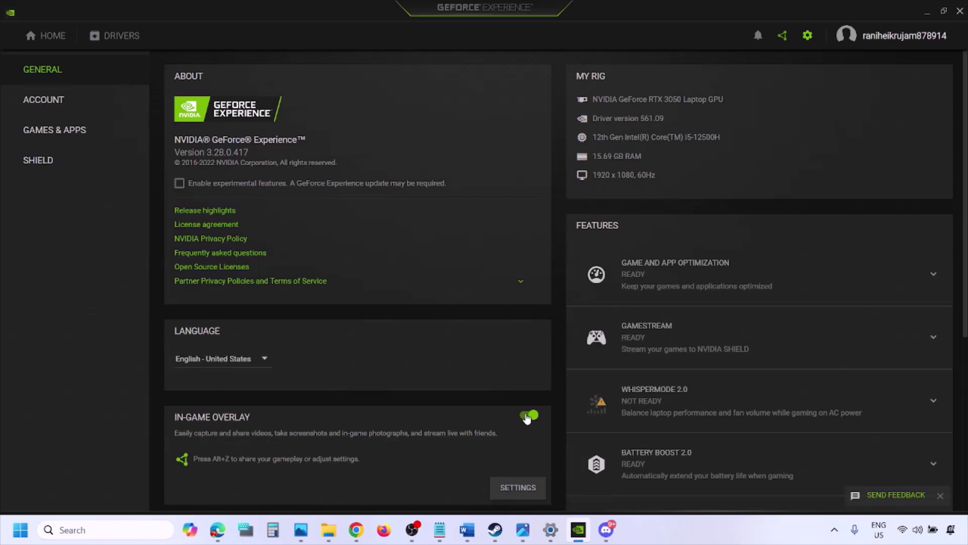
pyautogui.click(526, 417)
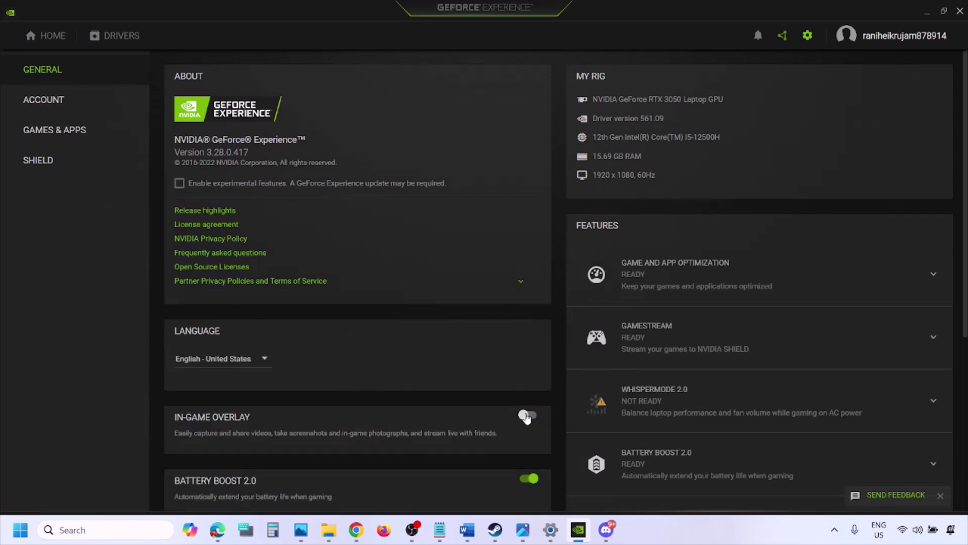
# - Return to the Word document and select the words "close all the overlay apps" in Step 9
pyautogui.click(466, 531)
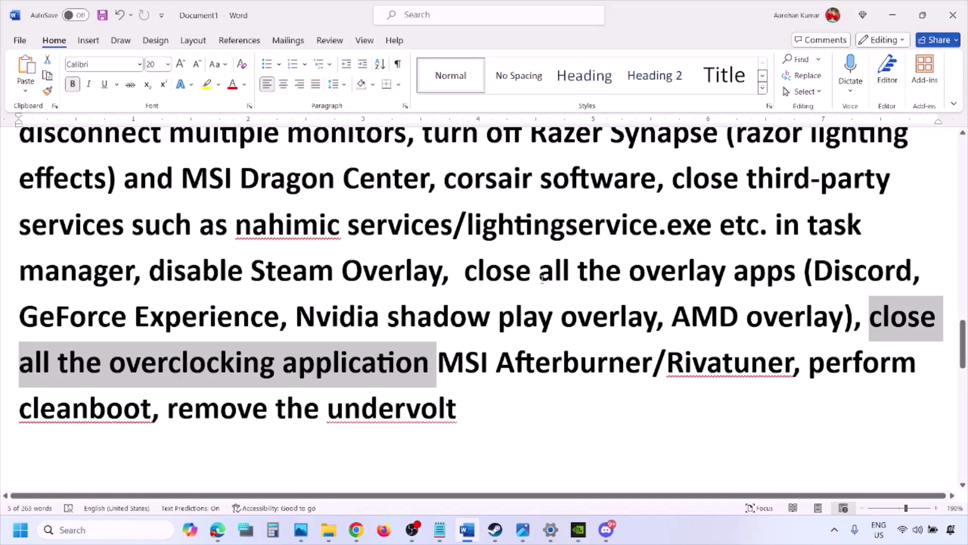
pyautogui.scroll(2, 692, 203)
pyautogui.scroll(-2, 693, 204)
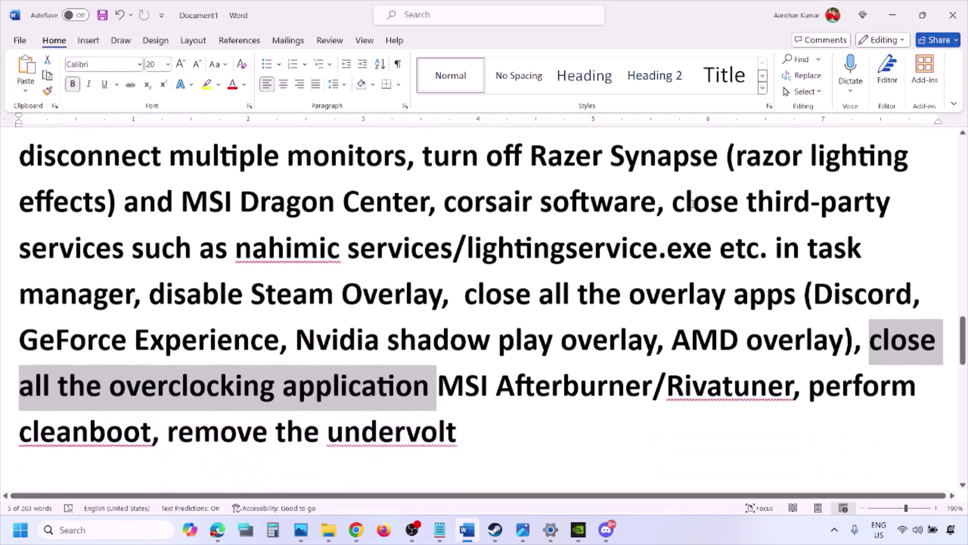
pyautogui.moveTo(478, 295); pyautogui.dragTo(756, 302)
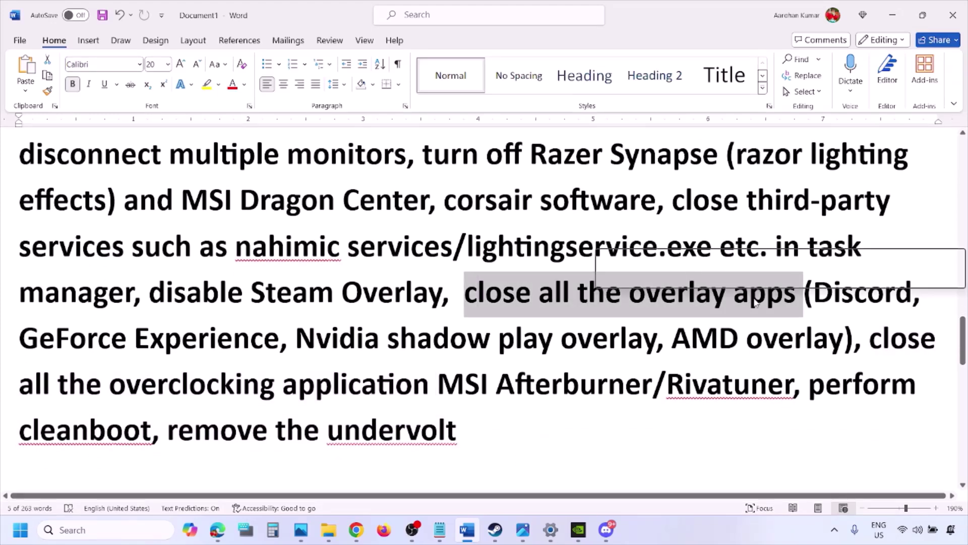
pyautogui.click(527, 301)
pyautogui.moveTo(468, 293); pyautogui.dragTo(802, 295)
# - Quit the Discord, NVIDIA GeForce Experience and G HUB apps running in the background
pyautogui.click(835, 532)
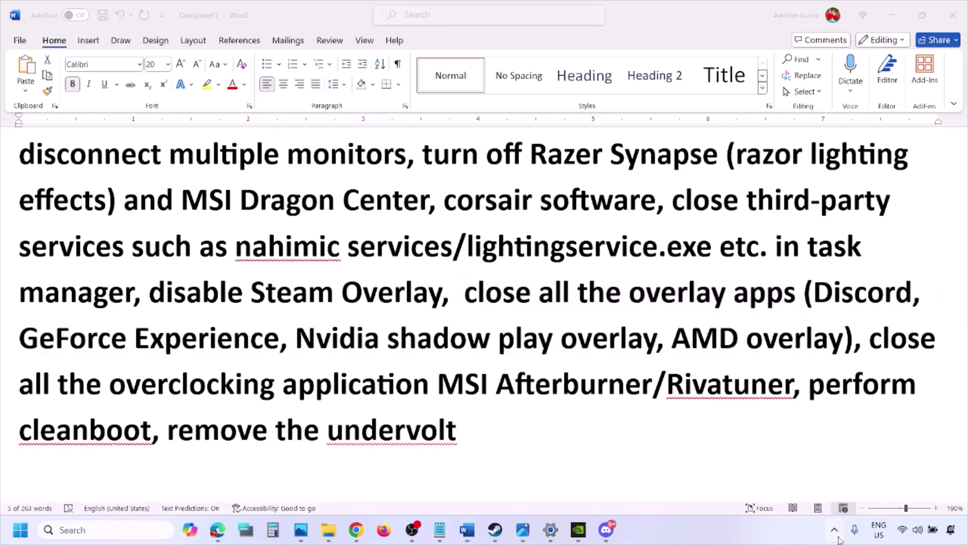
pyautogui.rightClick(810, 469)
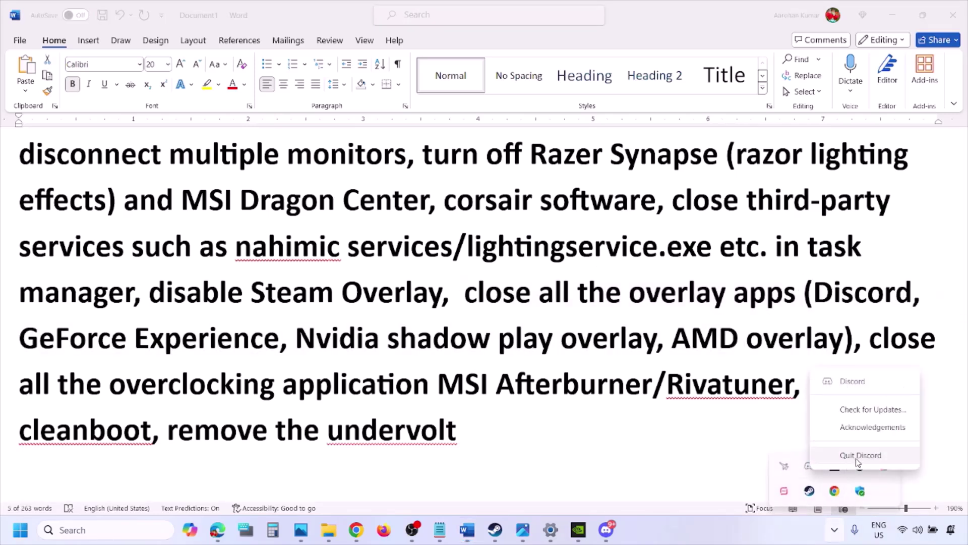
pyautogui.click(856, 456)
pyautogui.rightClick(809, 474)
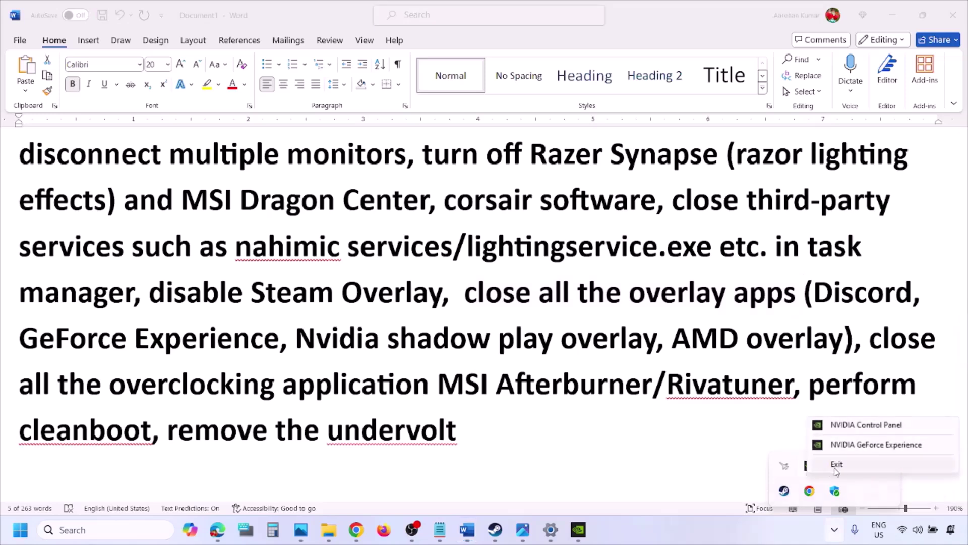
pyautogui.click(838, 464)
pyautogui.rightClick(809, 469)
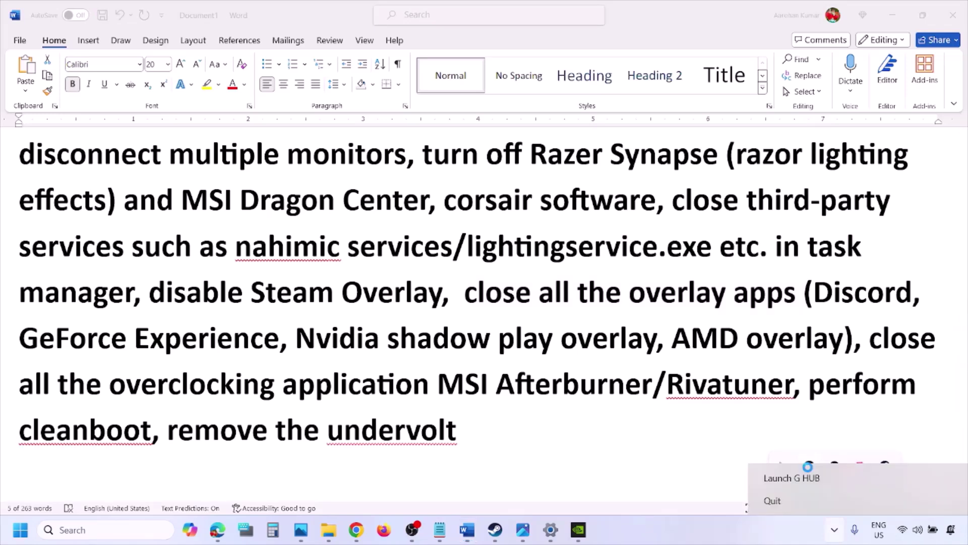
pyautogui.click(801, 501)
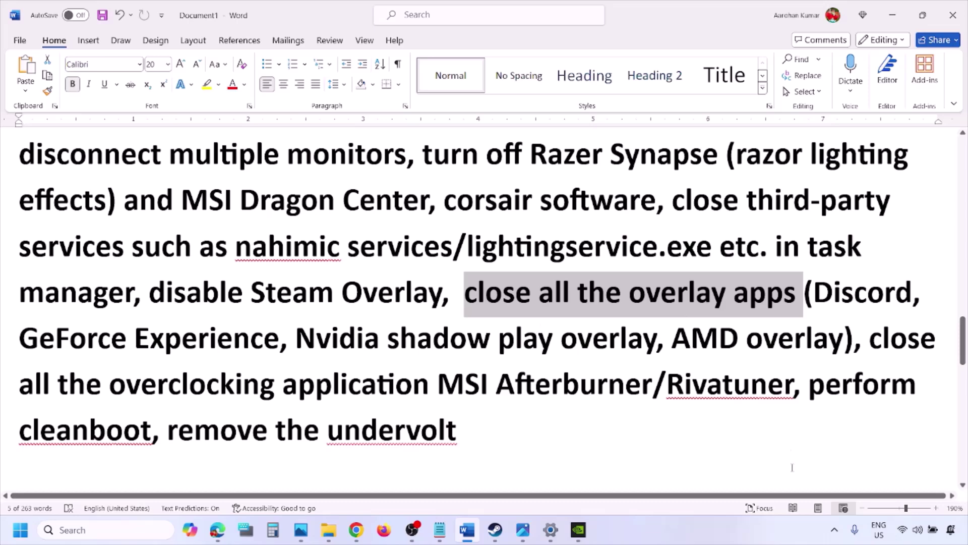
# - Quit the background app with the pink icon among the hidden system tray apps
pyautogui.click(834, 529)
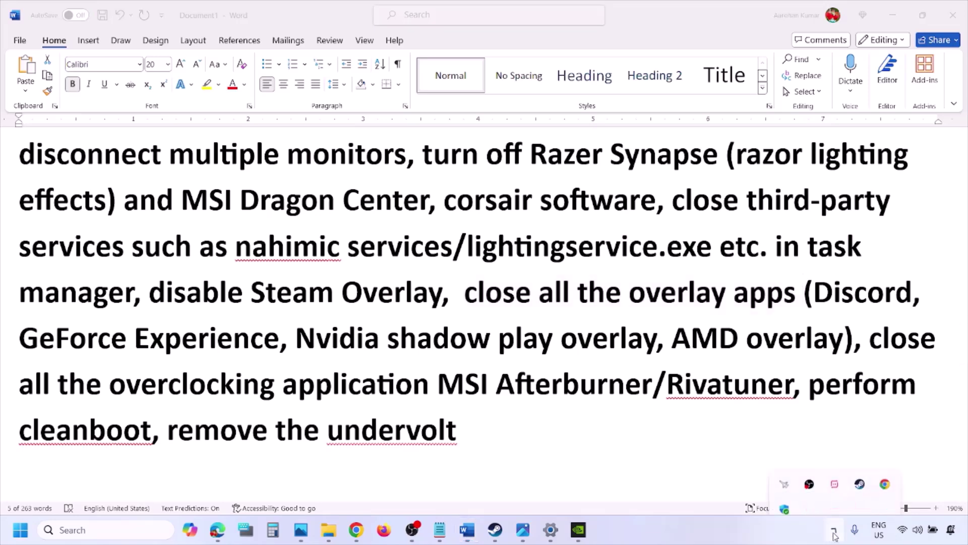
pyautogui.rightClick(834, 470)
pyautogui.click(860, 517)
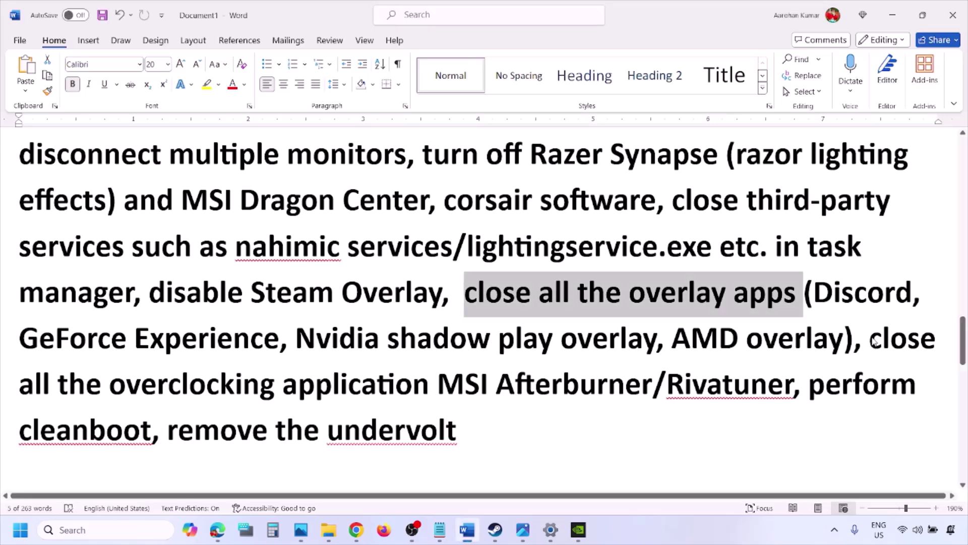
# - Select the Step 9 text on closing overclocking applications and close MSI Afterburner running in the background
pyautogui.moveTo(870, 340); pyautogui.dragTo(465, 386)
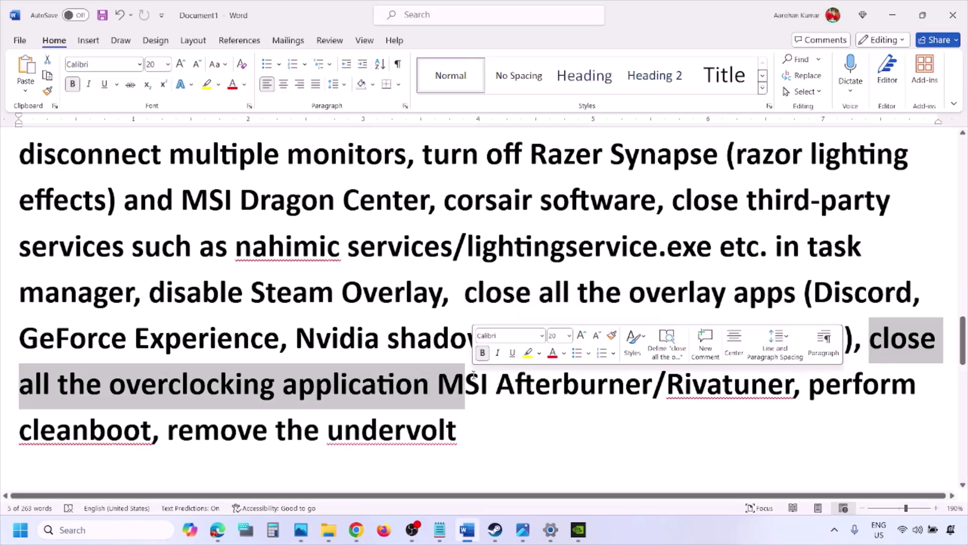
pyautogui.click(834, 530)
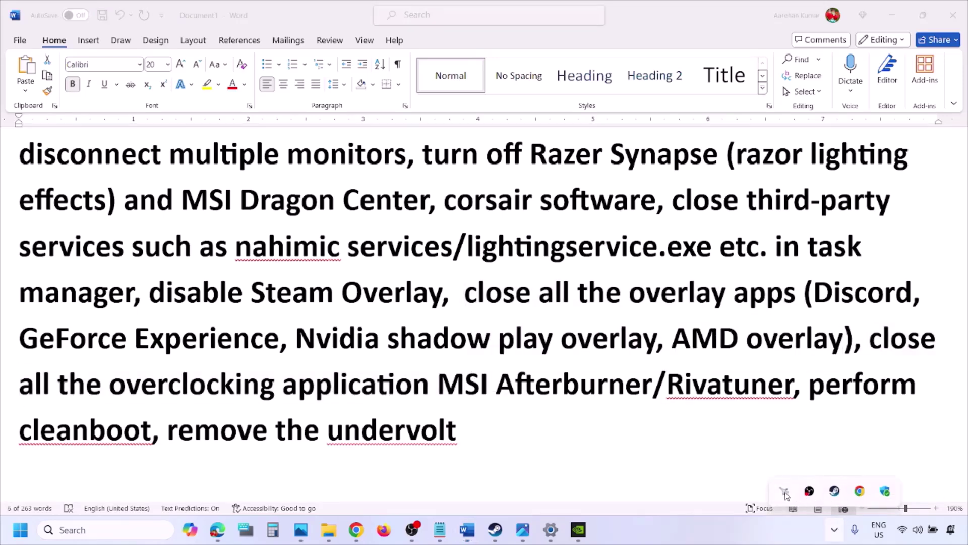
pyautogui.rightClick(782, 492)
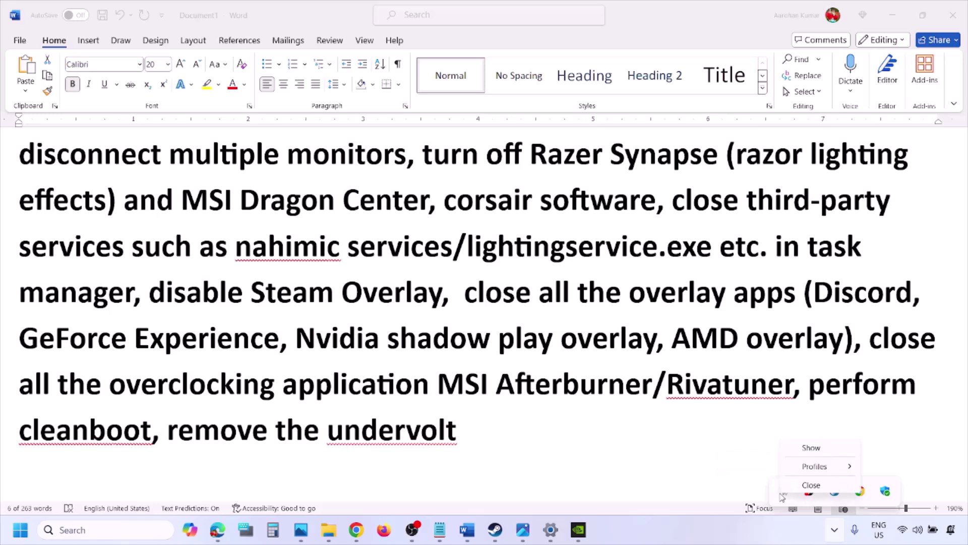
pyautogui.click(816, 485)
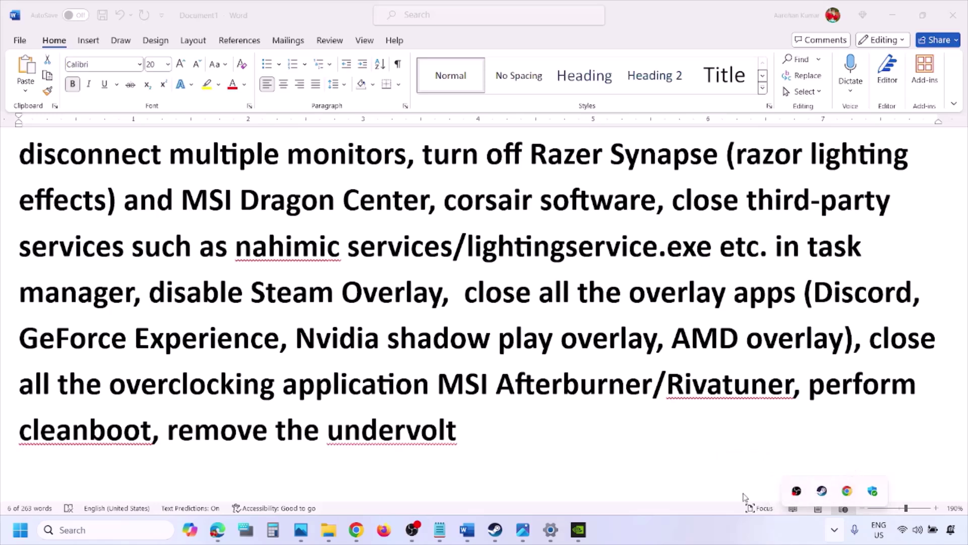